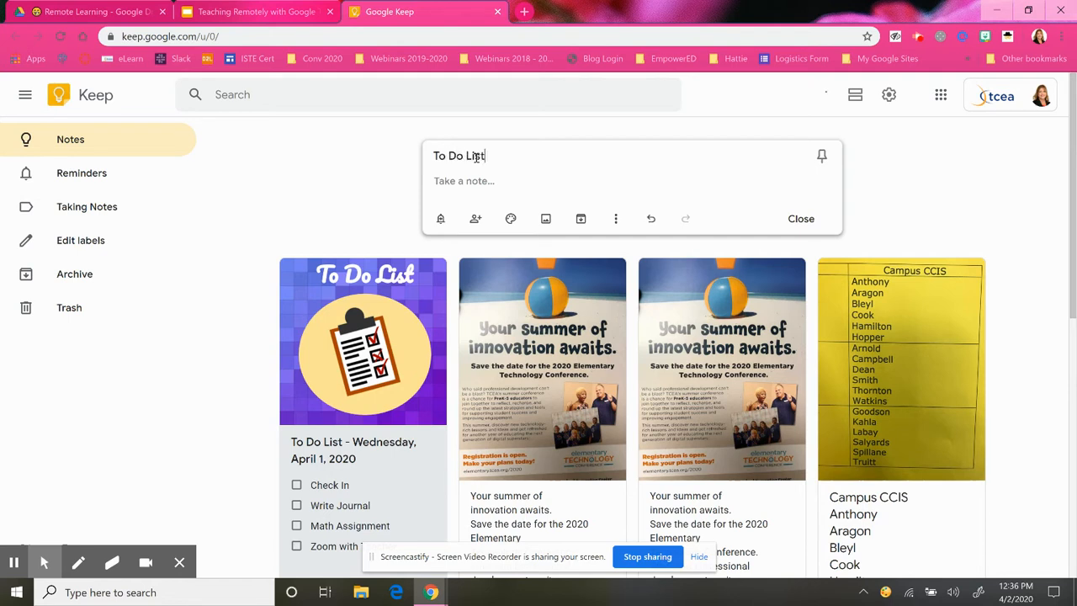
Complete the note title as "To Do List - Thursday, April 2, 2020" and enter "Check in with my teacher." as its first line
{"action": "type", "text": "Thursday, April 2, 2020"}
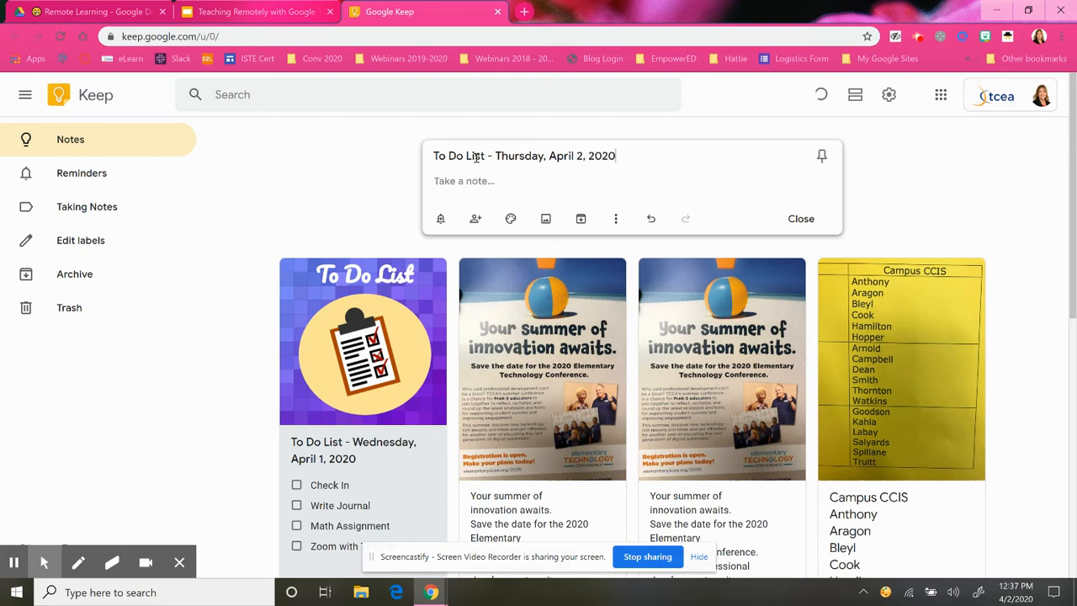
{"action": "left_click", "coordinate": [466, 183]}
{"action": "type", "text": "Check in with my teacher."}
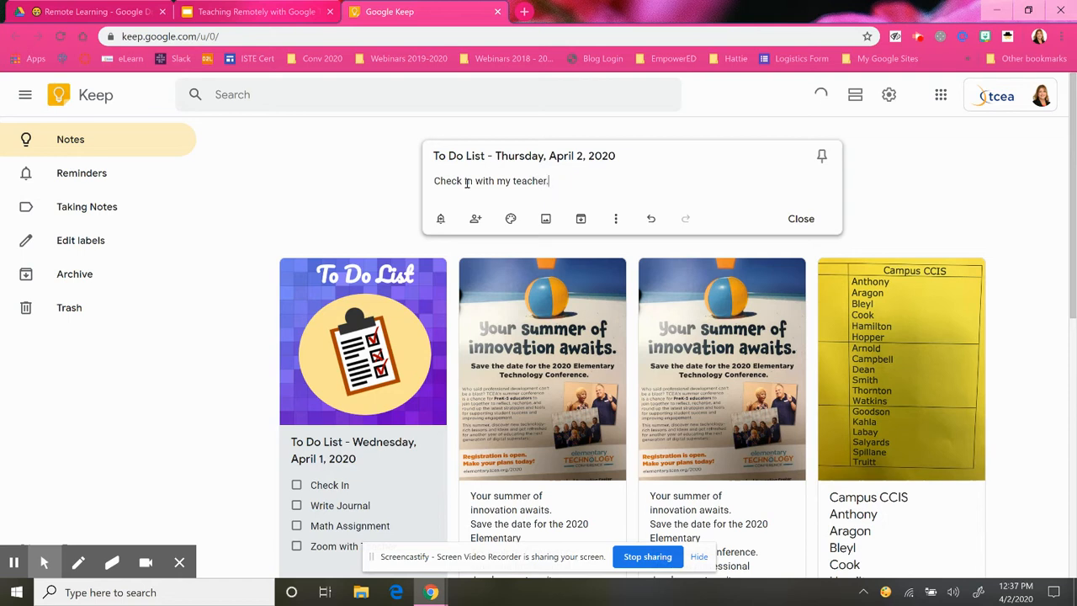
{"action": "left_click", "coordinate": [470, 182]}
{"action": "key", "text": "BackSpace"}
{"action": "type", "text": "i"}
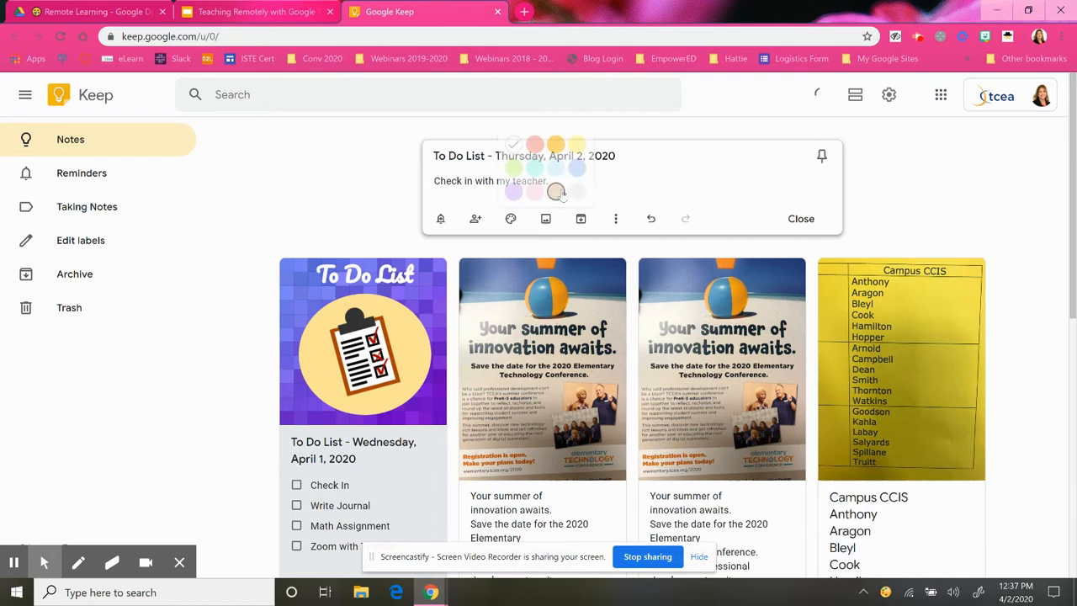
Add the lines "Do my math assignment." and "Write in my journal." to the note body
{"action": "left_click", "coordinate": [601, 184]}
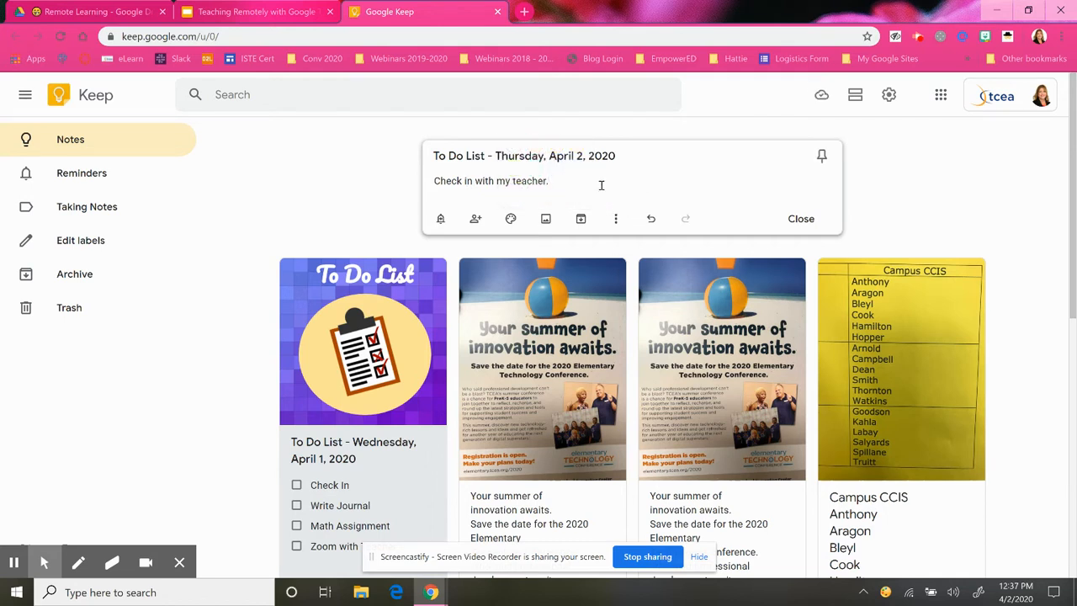
{"action": "key", "text": "Return"}
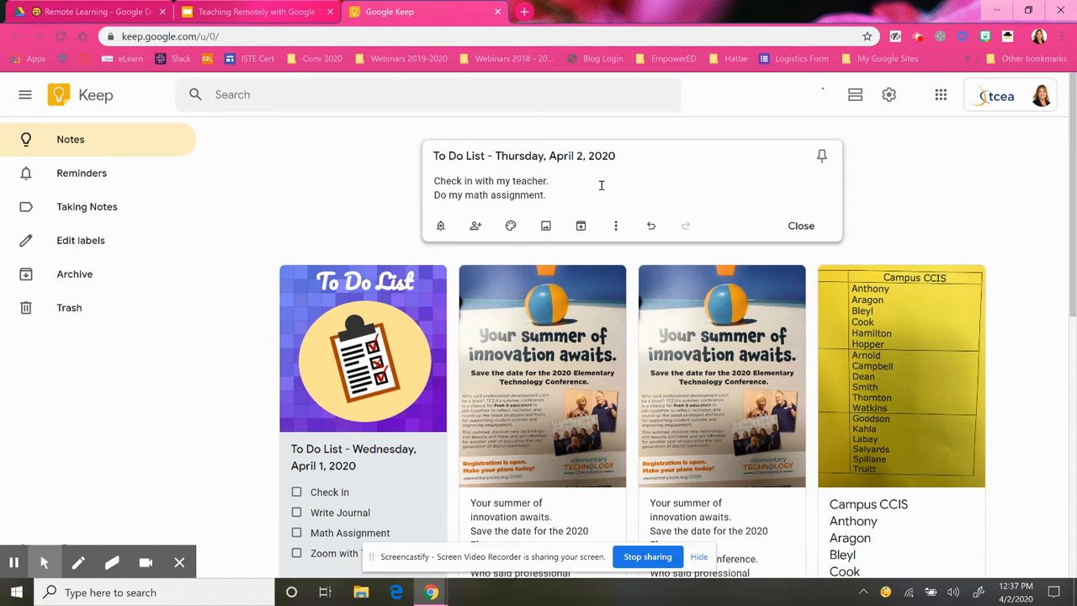
{"action": "key", "text": "Return"}
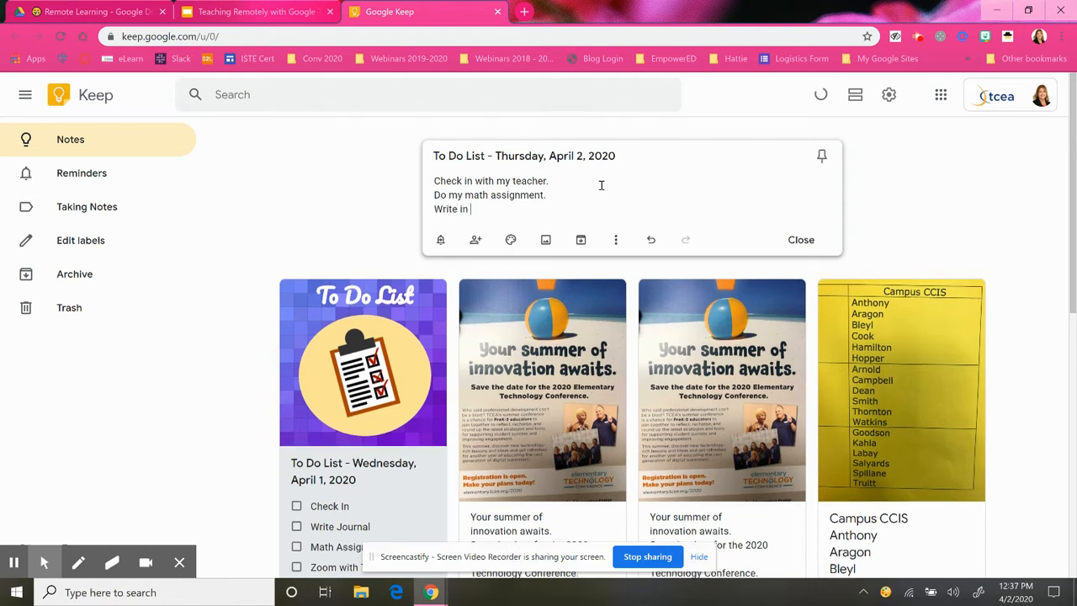
{"action": "type", "text": "Write in my journa."}
{"action": "key", "text": "BackSpace"}
{"action": "type", "text": "l."}
Convert the note's lines into a checklist by showing checkboxes
{"action": "left_click", "coordinate": [435, 183]}
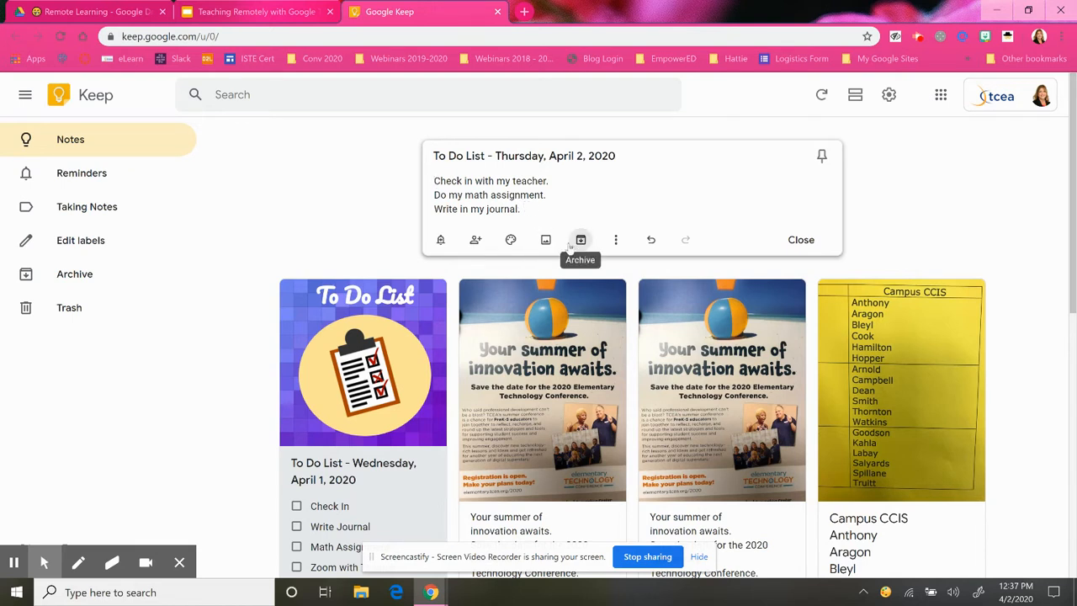
{"action": "left_click", "coordinate": [616, 241]}
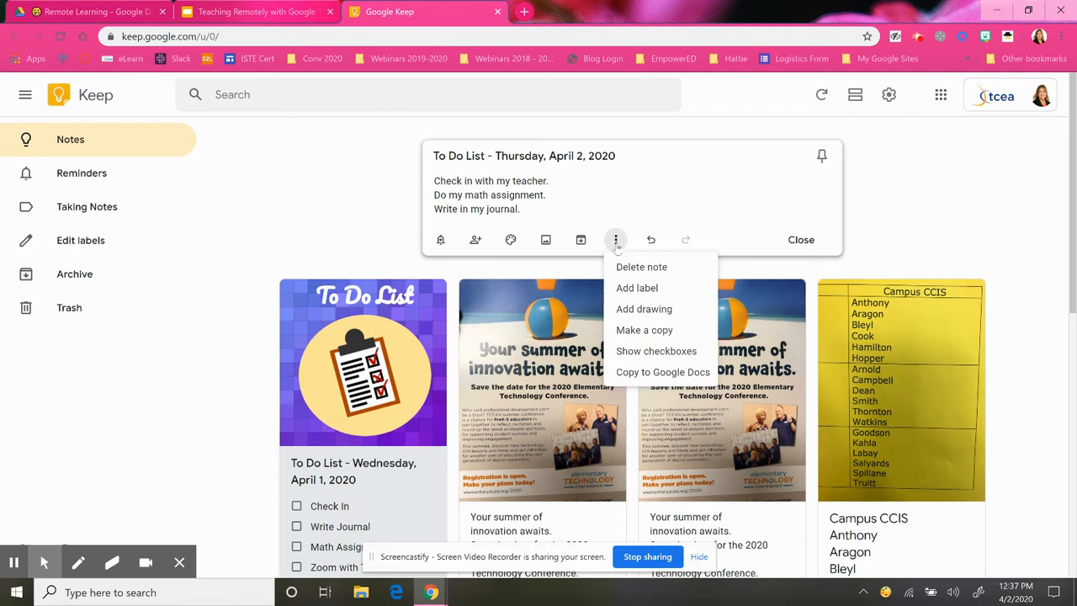
{"action": "left_click", "coordinate": [635, 351]}
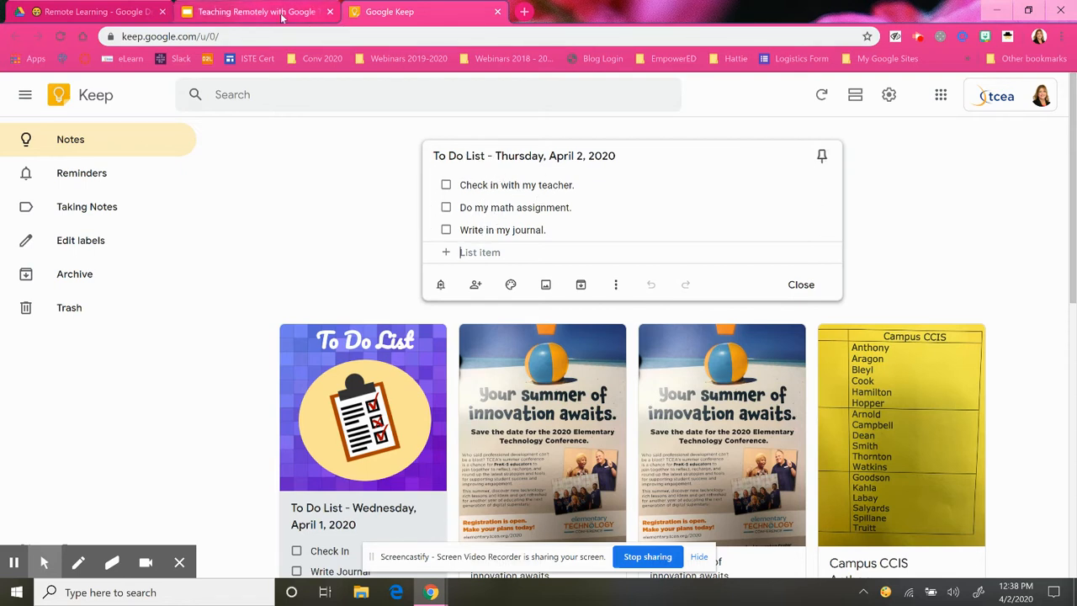
Follow the "Get Header Template" link in the Teaching Remotely slides and make a copy of the To Do List Google Keep Template
{"action": "left_click", "coordinate": [252, 12]}
{"action": "left_click", "coordinate": [449, 345]}
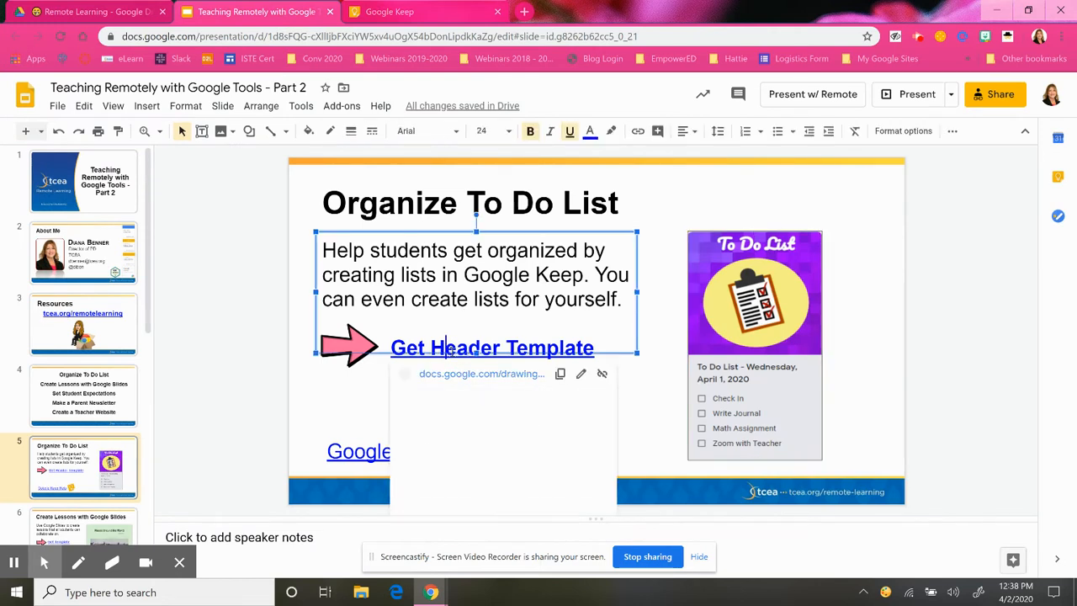
{"action": "left_click", "coordinate": [472, 375]}
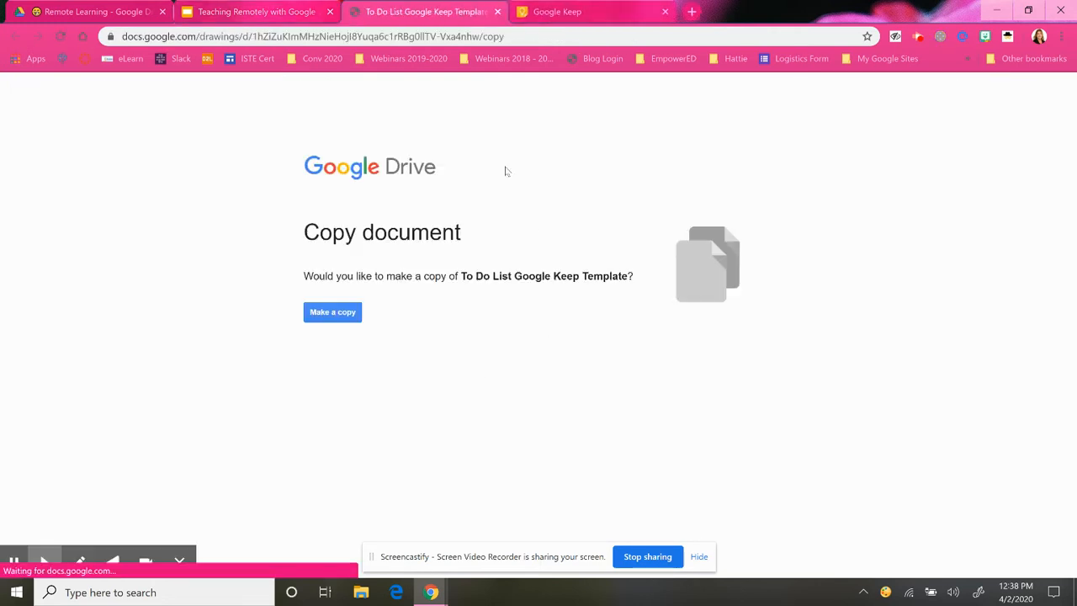
{"action": "left_click", "coordinate": [352, 314]}
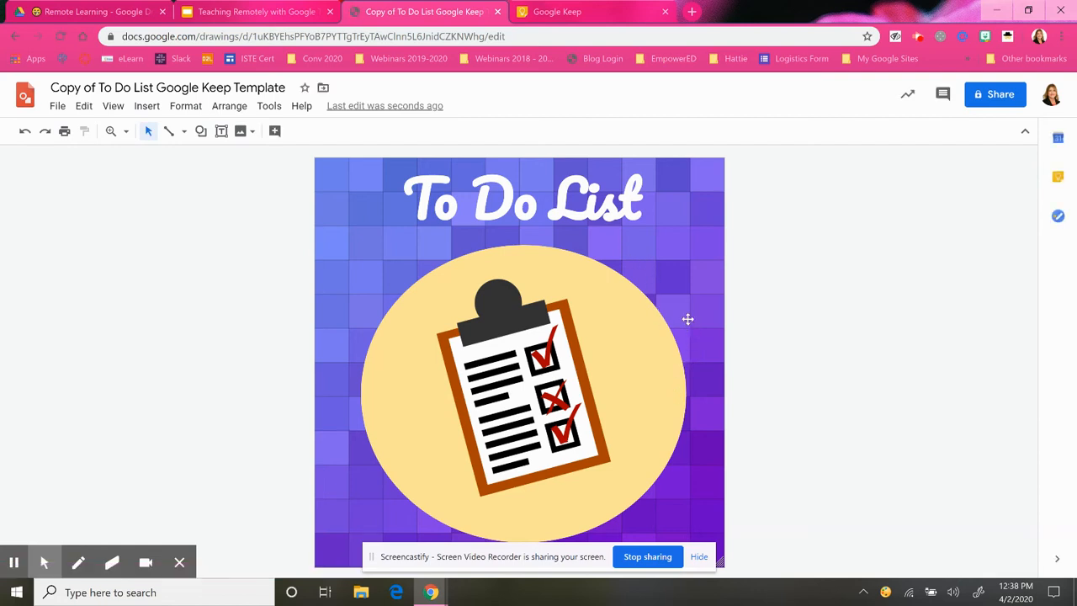
Examine the separate parts of the header drawing: background, clipboard image, yellow circle and title
{"action": "left_click", "coordinate": [669, 234]}
{"action": "left_click", "coordinate": [543, 341]}
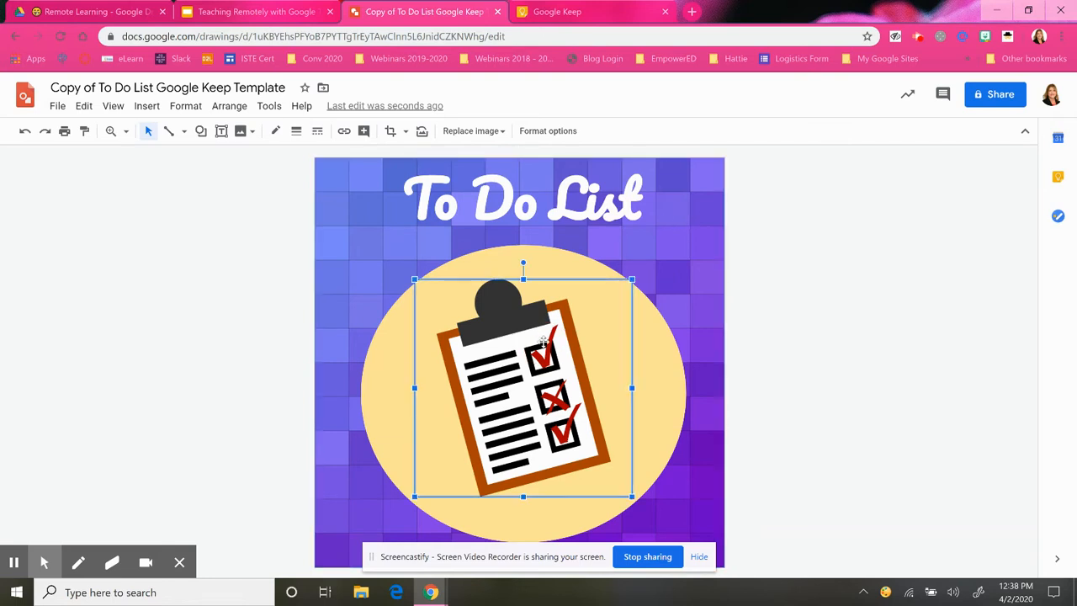
{"action": "left_click", "coordinate": [383, 335]}
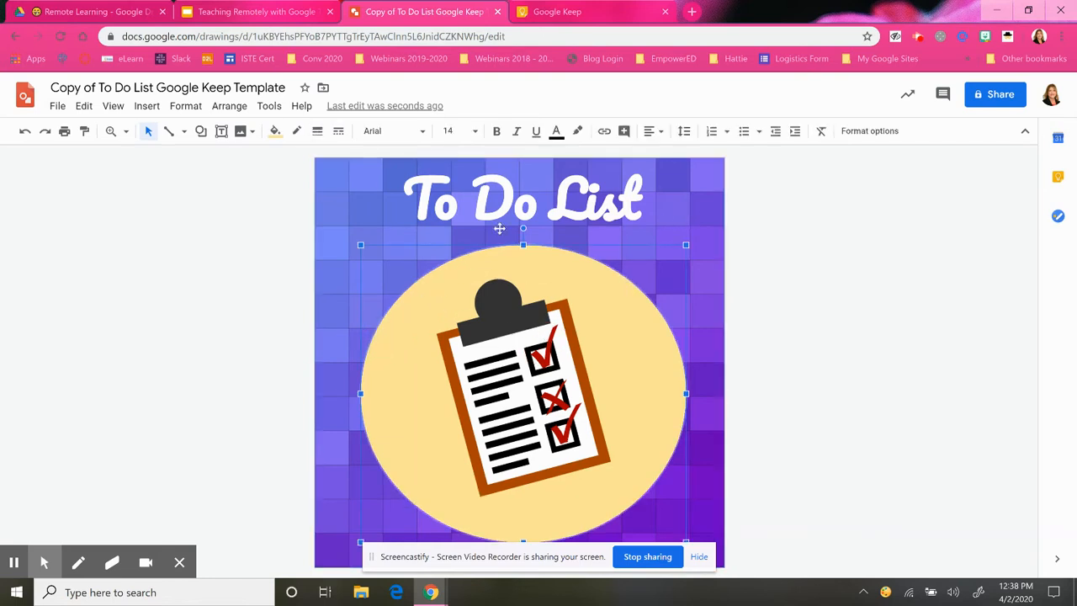
{"action": "left_click", "coordinate": [516, 204]}
{"action": "left_click", "coordinate": [673, 231]}
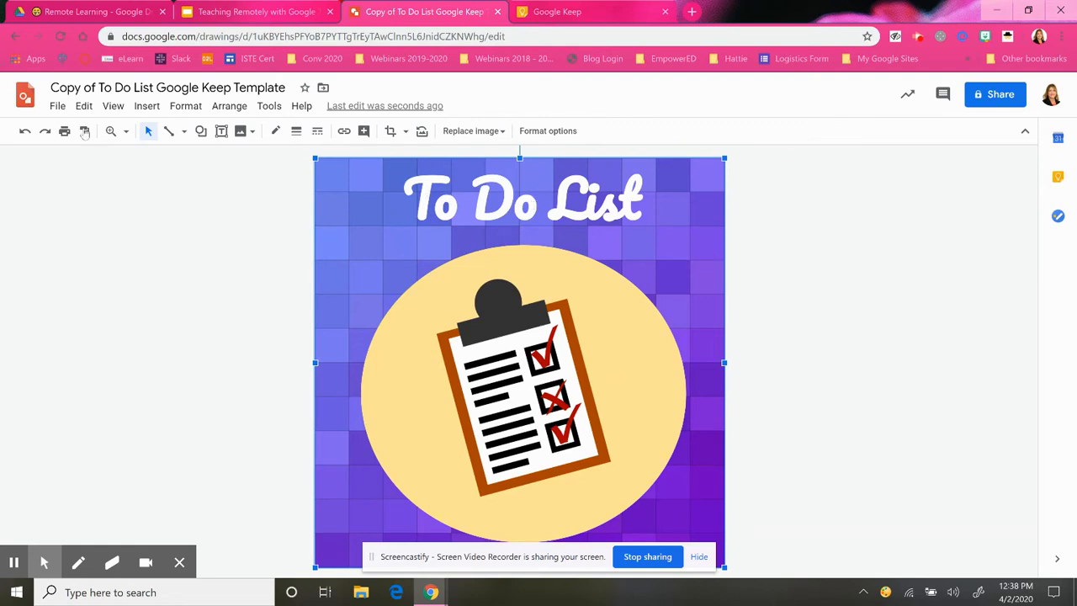
Download the To Do List header drawing as a PNG image
{"action": "left_click", "coordinate": [57, 106]}
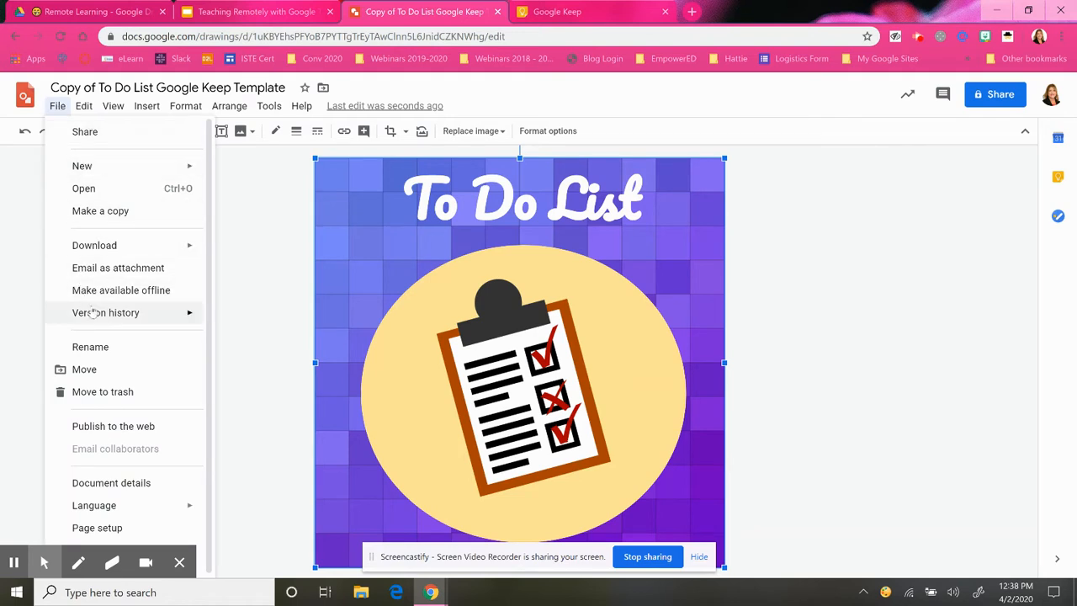
{"action": "mouse_move", "coordinate": [133, 252]}
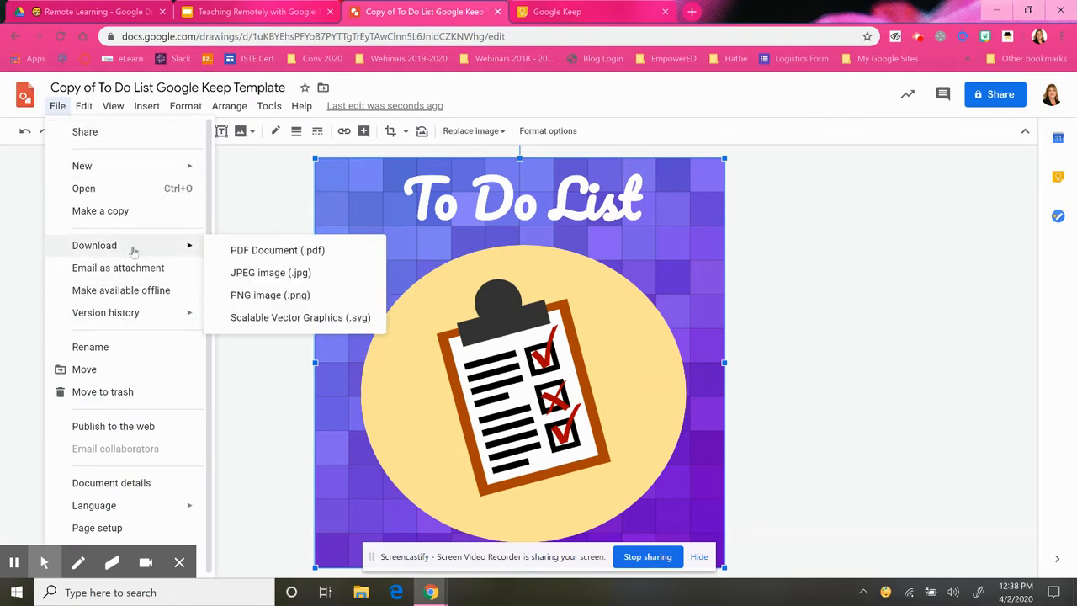
{"action": "left_click", "coordinate": [245, 294]}
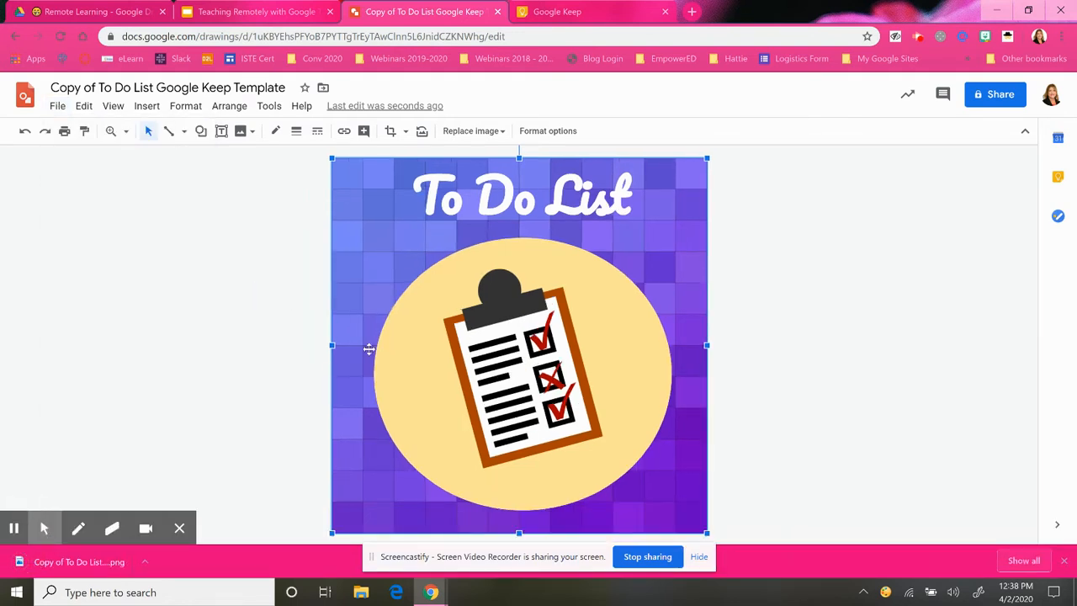
Show the downloaded header PNG in its folder and paste a copy of it onto the Windows desktop
{"action": "left_click", "coordinate": [145, 564]}
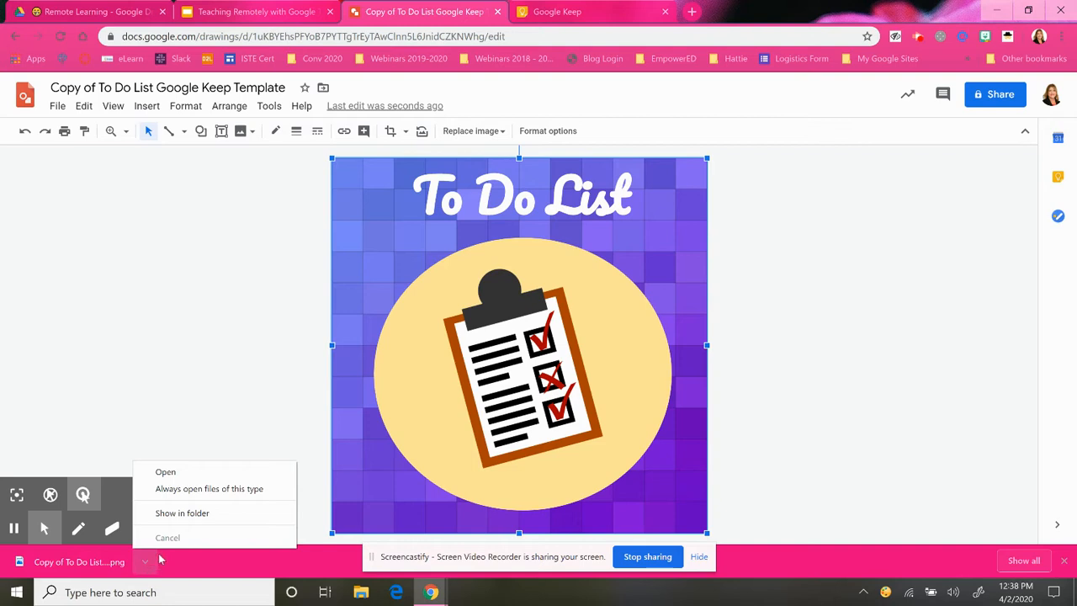
{"action": "left_click", "coordinate": [187, 513]}
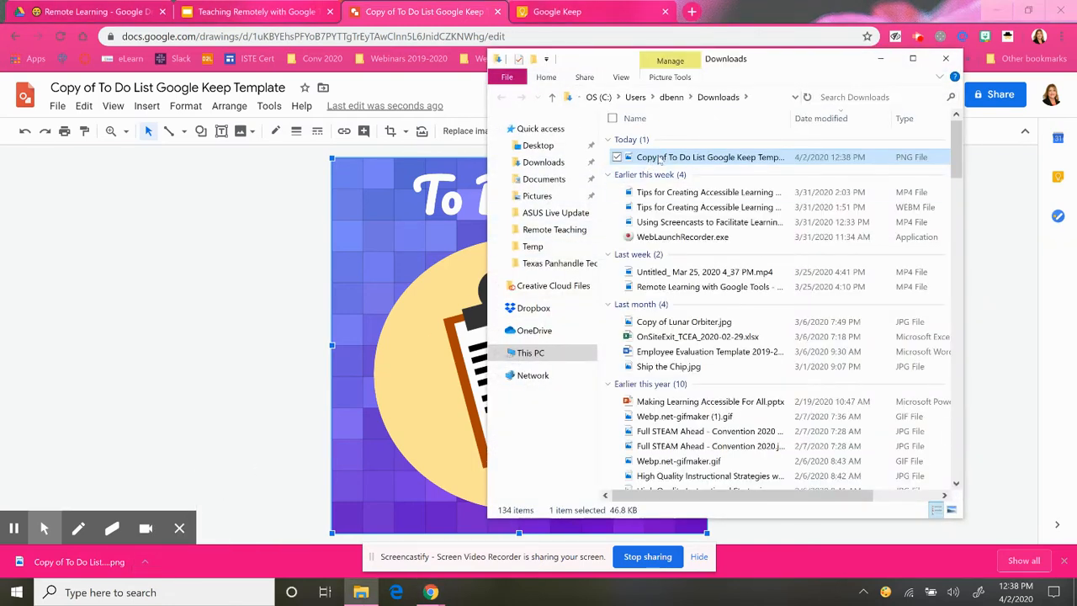
{"action": "right_click", "coordinate": [660, 159]}
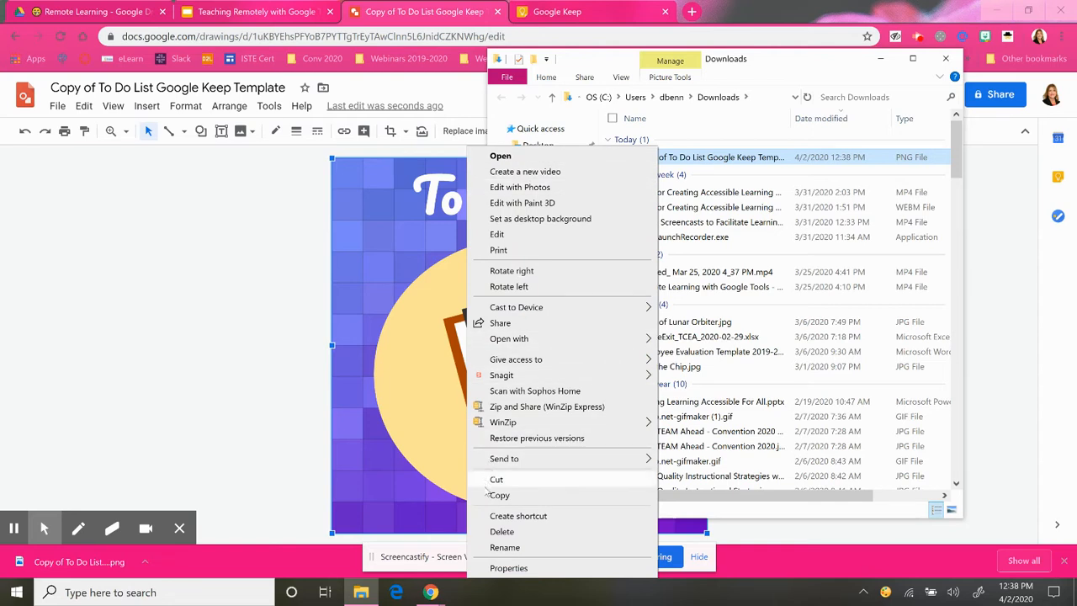
{"action": "left_click", "coordinate": [494, 495]}
{"action": "left_click", "coordinate": [881, 59]}
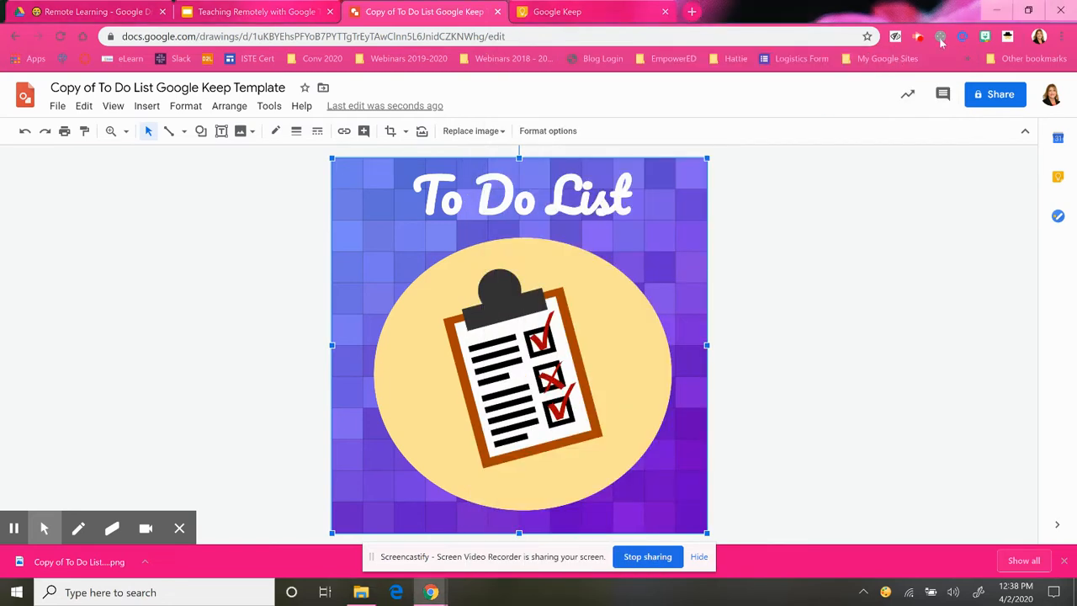
{"action": "left_click", "coordinate": [994, 14]}
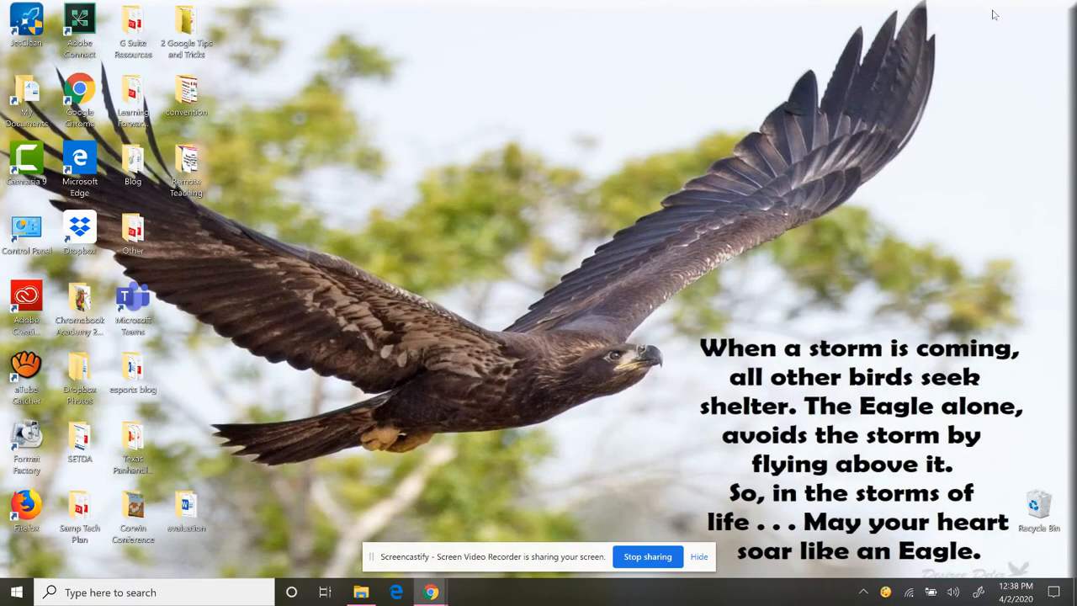
{"action": "right_click", "coordinate": [561, 77]}
{"action": "left_click", "coordinate": [484, 145]}
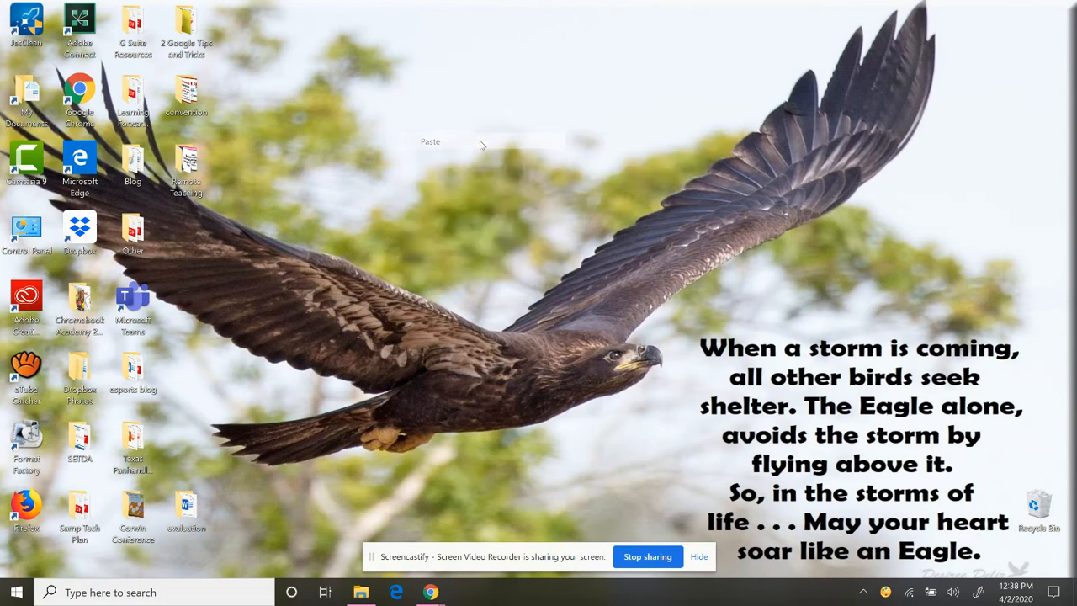
{"action": "double_click", "coordinate": [569, 53]}
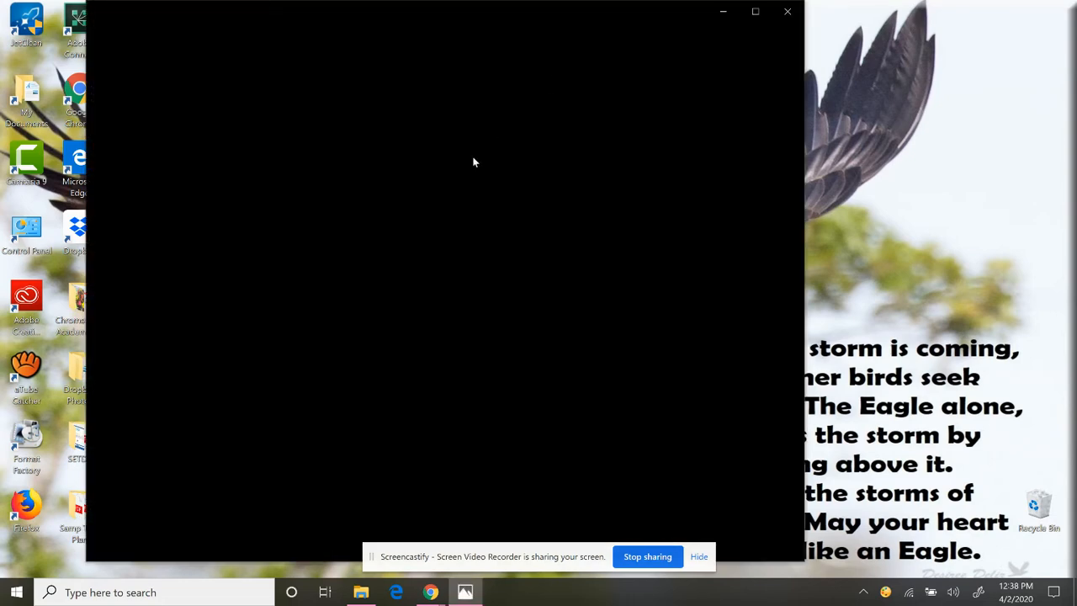
{"action": "left_click", "coordinate": [791, 16]}
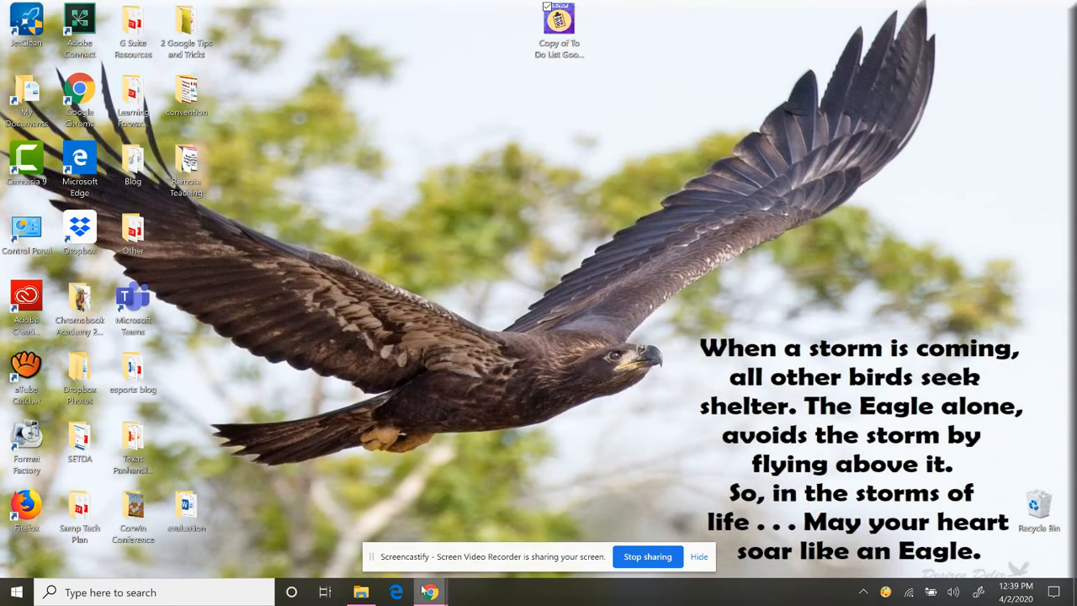
Switch back to Google Keep in Chrome and add the To Do List header image to the Thursday, April 2 note
{"action": "mouse_move", "coordinate": [426, 592]}
{"action": "left_click", "coordinate": [386, 545]}
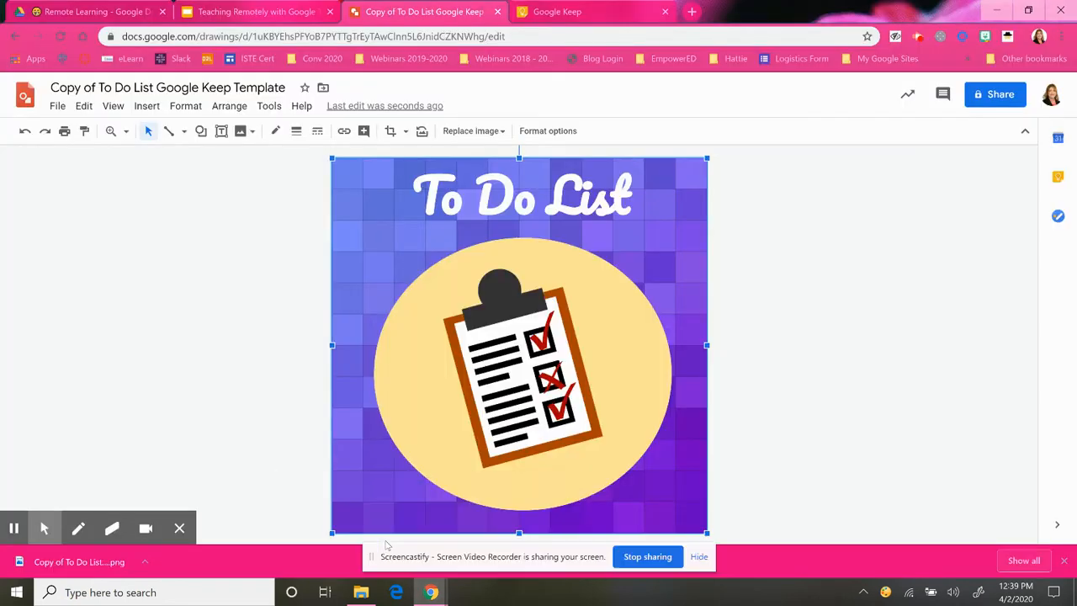
{"action": "left_click", "coordinate": [574, 21]}
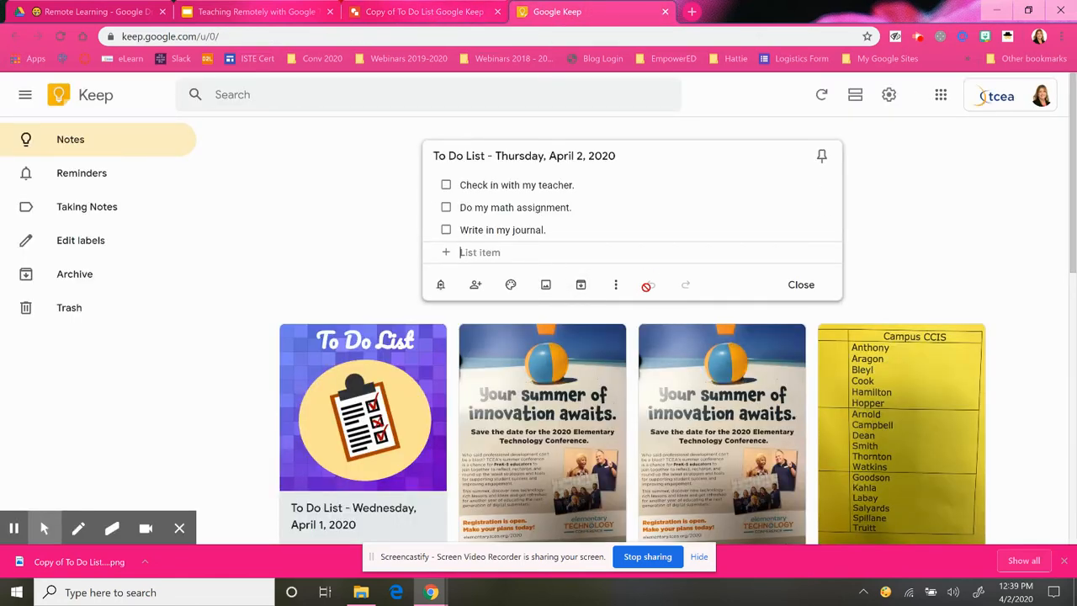
{"action": "left_click", "coordinate": [546, 284]}
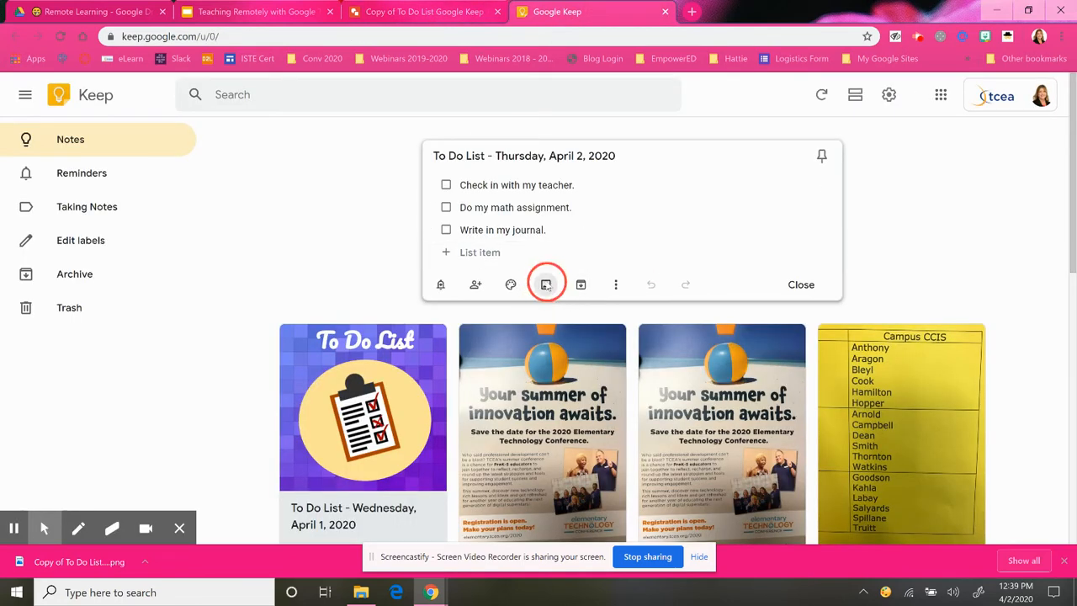
{"action": "scroll", "coordinate": [299, 131], "scroll_direction": "down", "scroll_amount": 1}
{"action": "scroll", "coordinate": [320, 126], "scroll_direction": "down", "scroll_amount": 5}
{"action": "scroll", "coordinate": [338, 119], "scroll_direction": "up", "scroll_amount": 1}
{"action": "left_click", "coordinate": [338, 118]}
{"action": "left_click", "coordinate": [325, 230]}
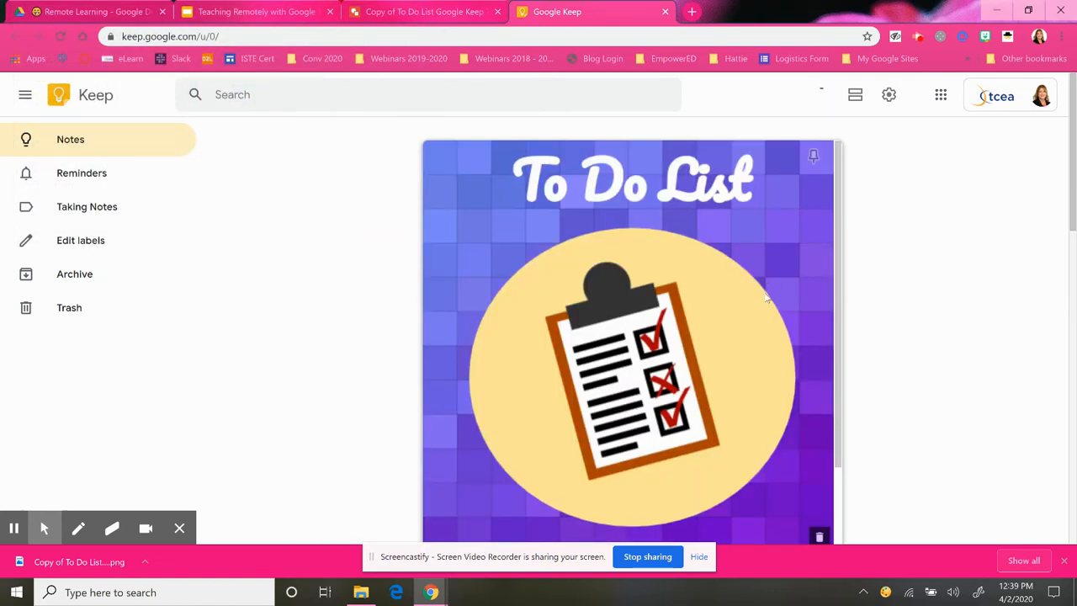
Close the note and check off "Check in with my teacher." on the Thursday, April 2 list
{"action": "scroll", "coordinate": [762, 302], "scroll_direction": "down", "scroll_amount": 2}
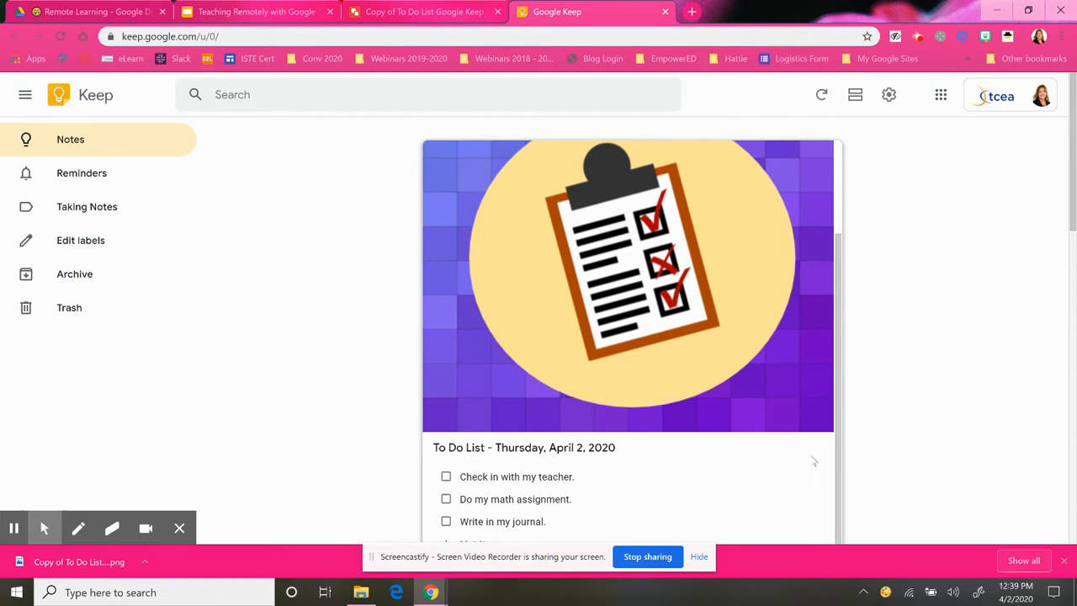
{"action": "left_click", "coordinate": [934, 356]}
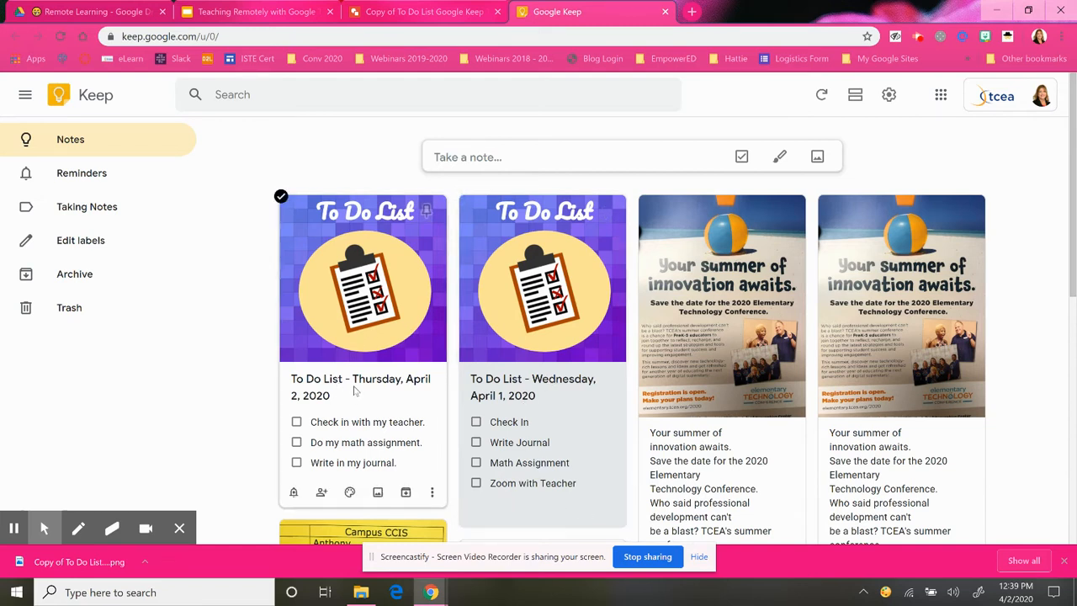
{"action": "left_click", "coordinate": [296, 422]}
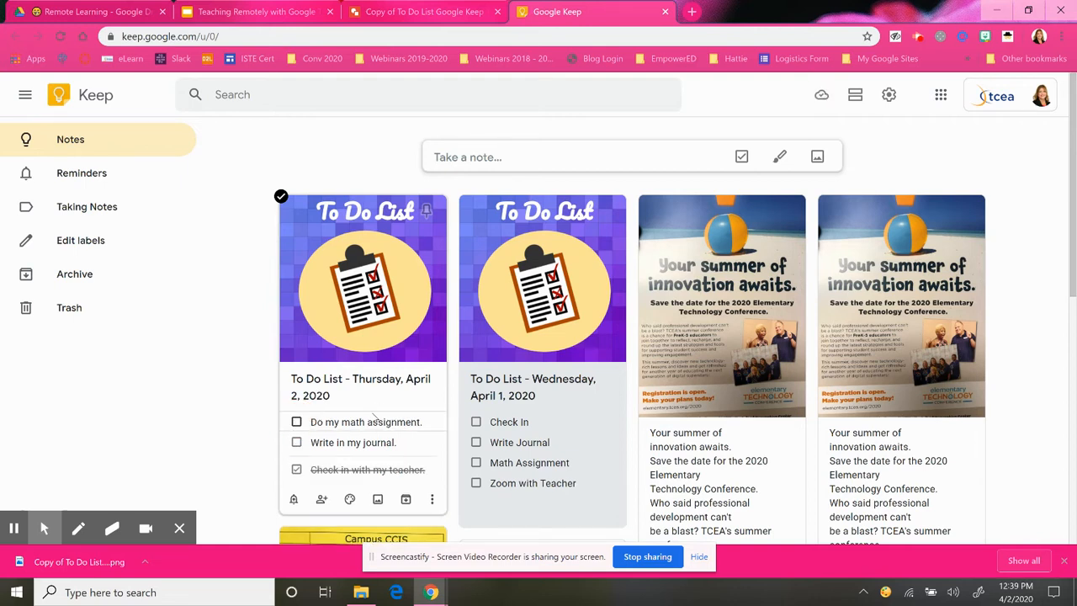
{"action": "scroll", "coordinate": [379, 412], "scroll_direction": "down", "scroll_amount": 1}
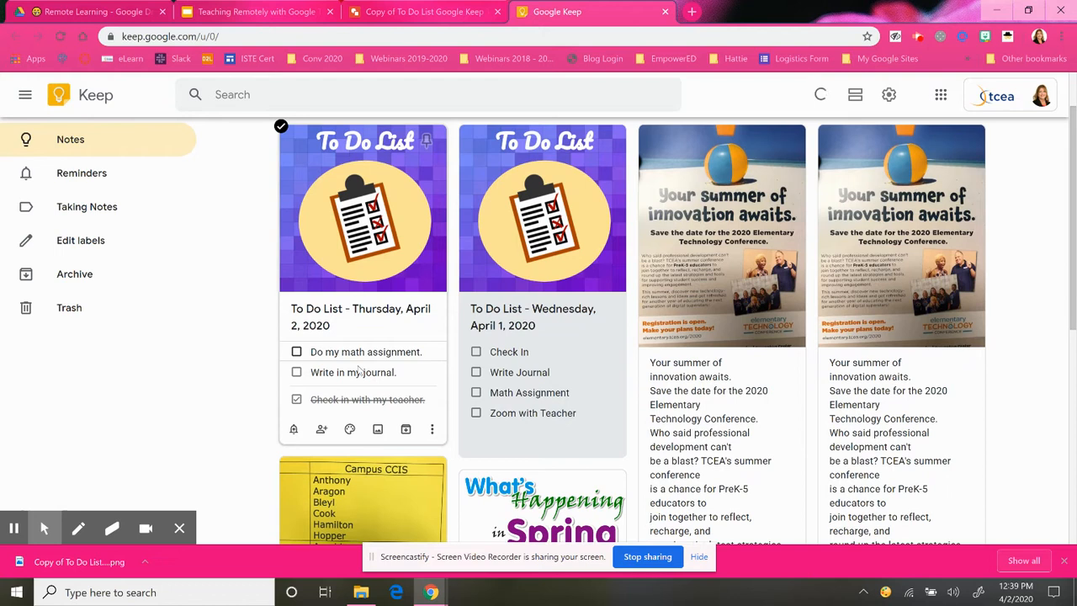
{"action": "scroll", "coordinate": [361, 370], "scroll_direction": "down", "scroll_amount": 1}
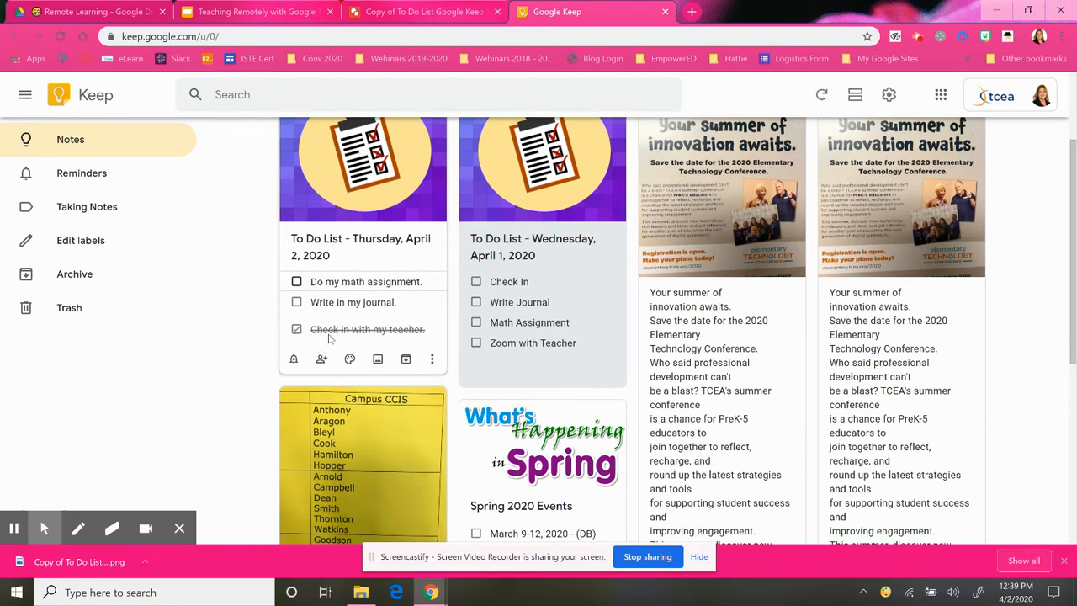
Check off "Do my math assignment." on the Thursday, April 2 note and set the note's background color to teal
{"action": "left_click", "coordinate": [296, 283]}
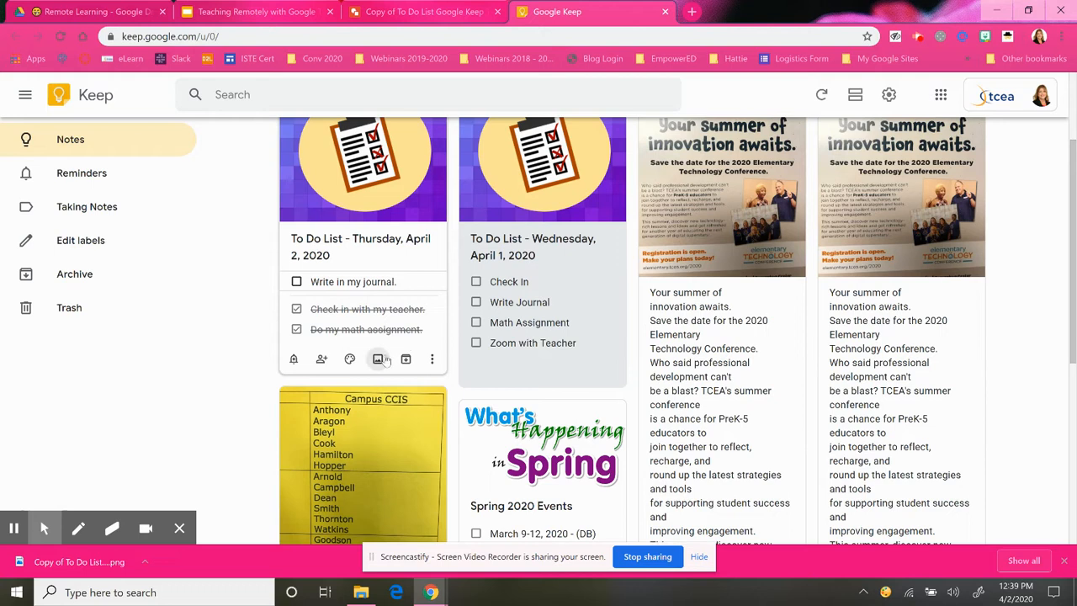
{"action": "mouse_move", "coordinate": [350, 363]}
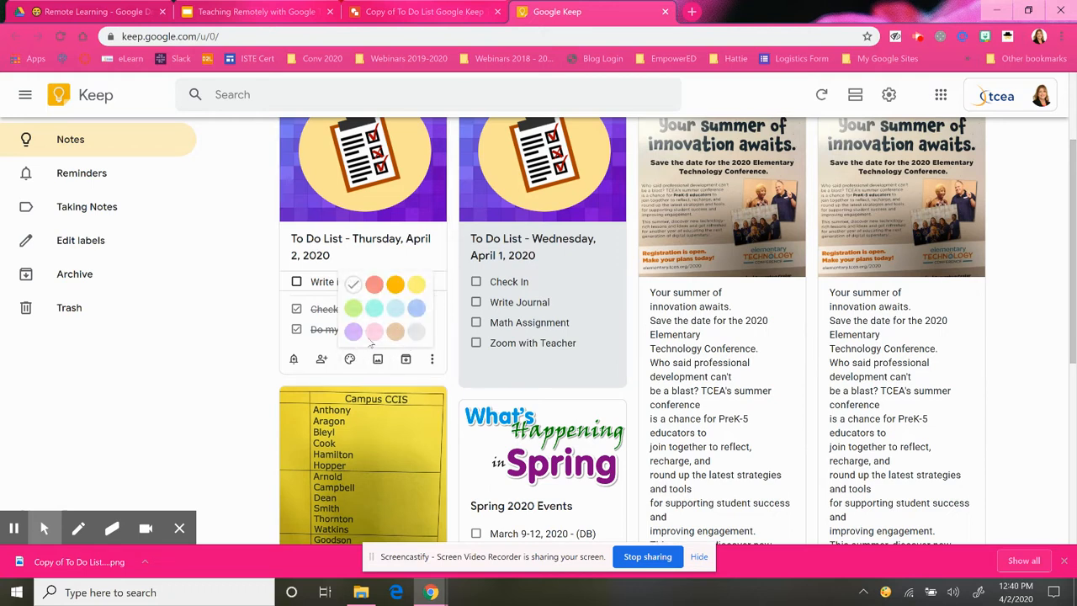
{"action": "left_click", "coordinate": [374, 331]}
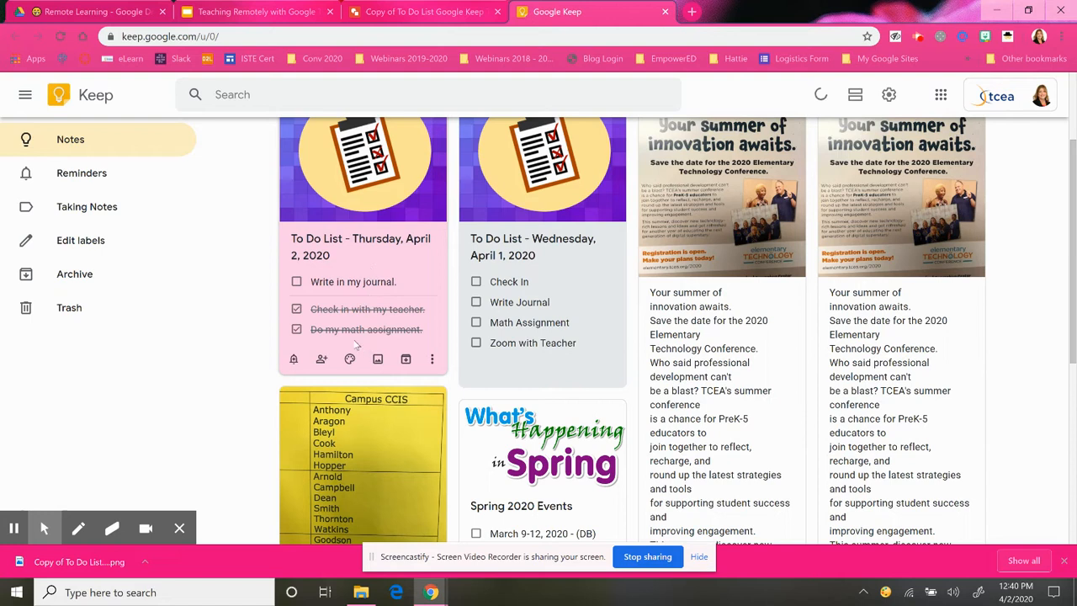
{"action": "mouse_move", "coordinate": [350, 361]}
{"action": "left_click", "coordinate": [374, 308]}
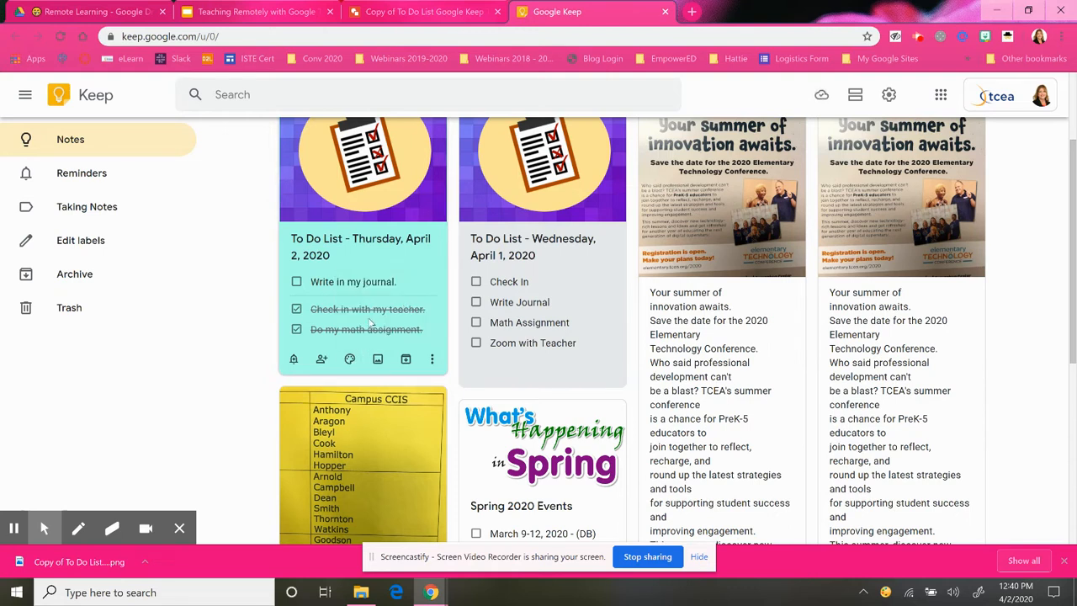
{"action": "scroll", "coordinate": [371, 324], "scroll_direction": "up", "scroll_amount": 2}
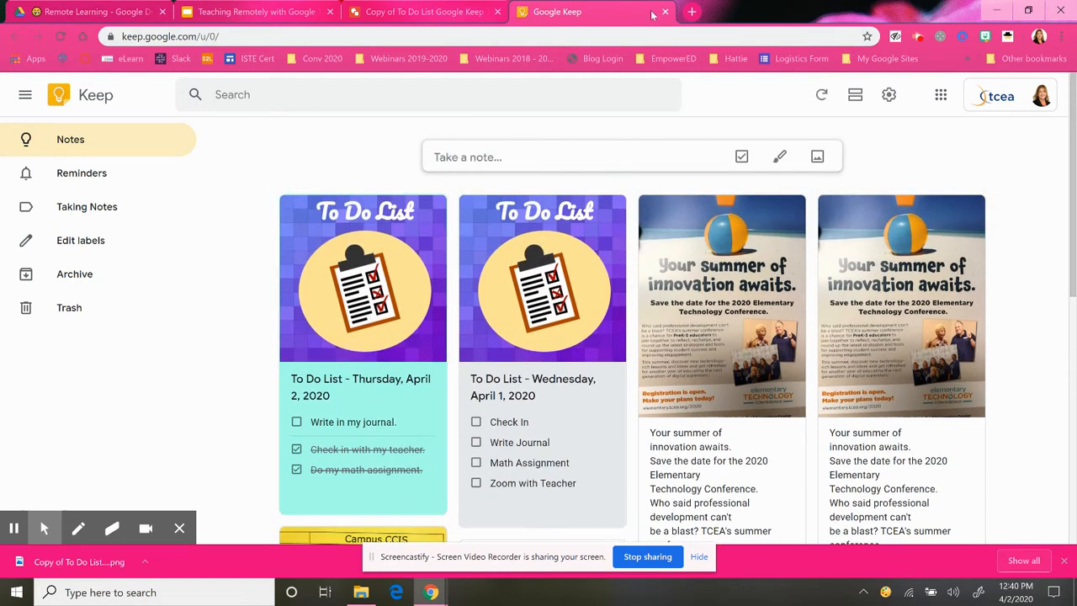
Close Google Keep and the header drawing, and present the Google Slides deck from "Organize To Do List" to "Create Lessons with Google Slides"
{"action": "left_click", "coordinate": [665, 12]}
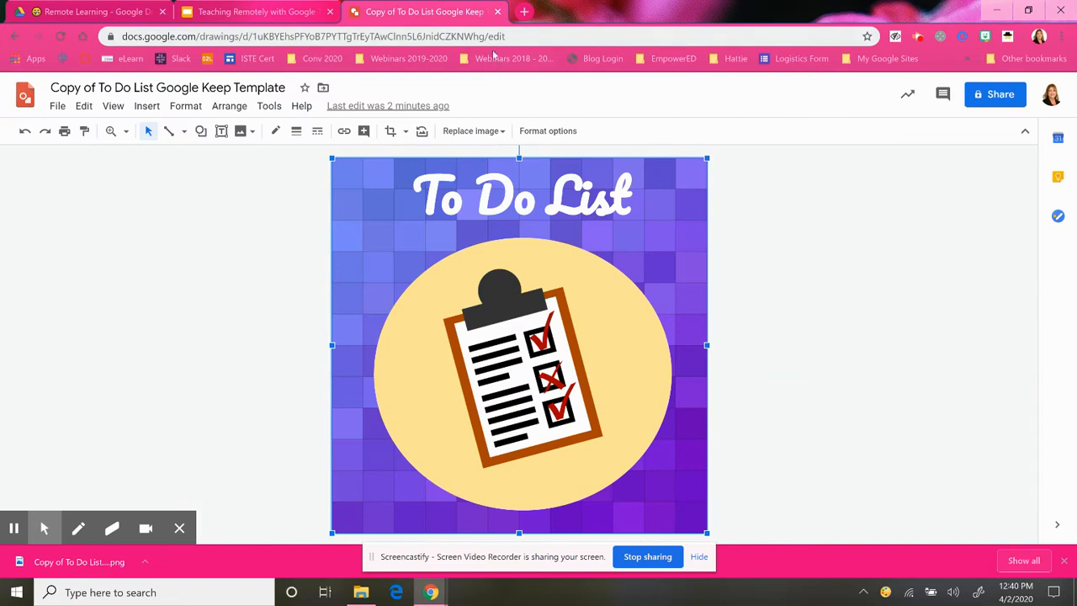
{"action": "left_click", "coordinate": [497, 12]}
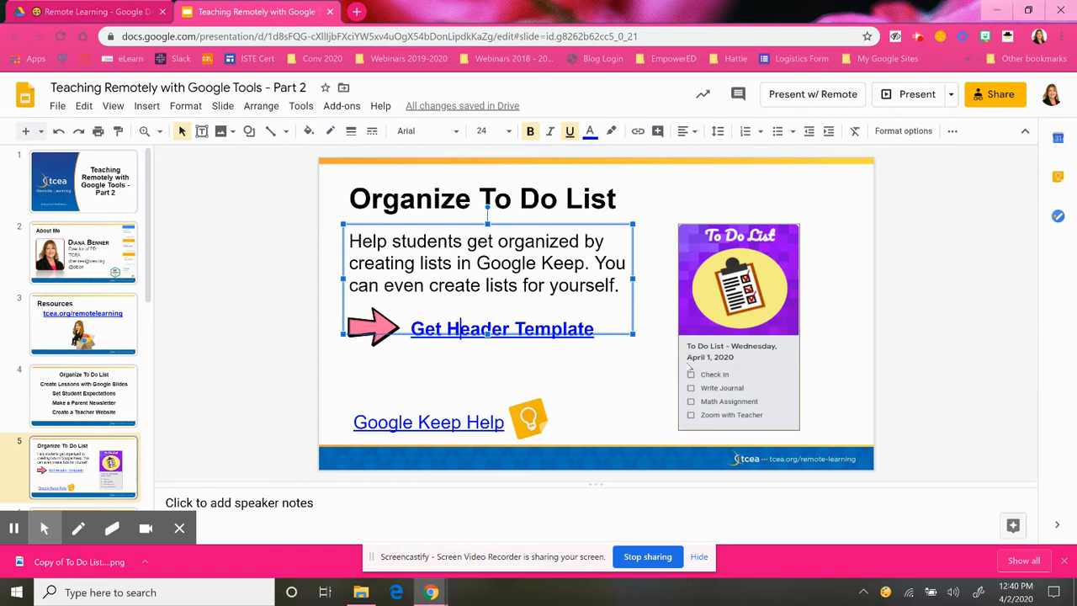
{"action": "left_click", "coordinate": [898, 96]}
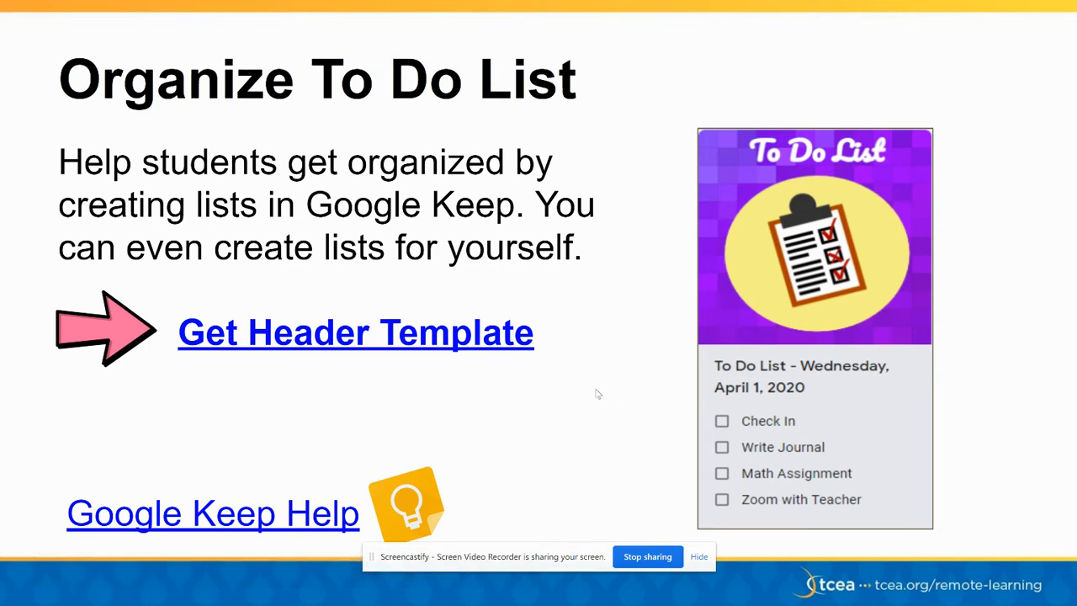
{"action": "key", "text": "Right"}
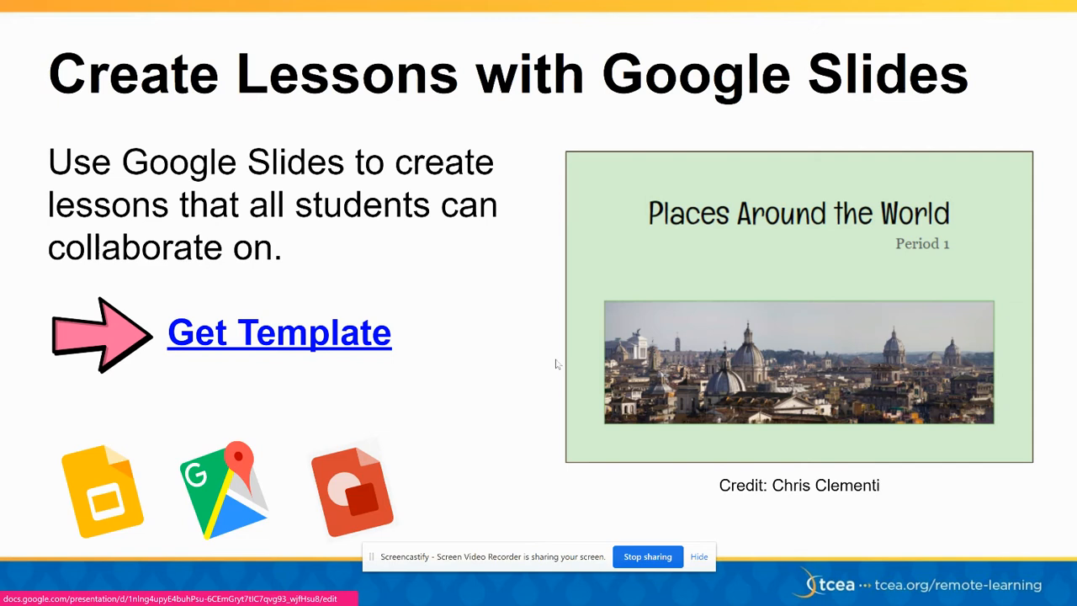
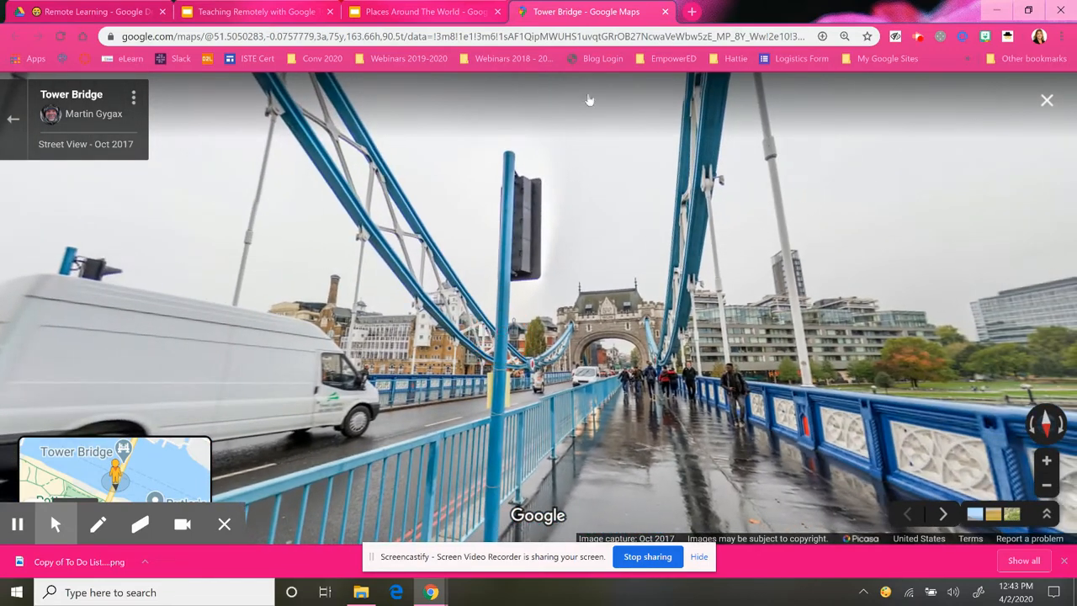
Close the Tower Bridge Street View and look through the blank student slides in Places Around The World, returning to slide 4
{"action": "left_click", "coordinate": [665, 11]}
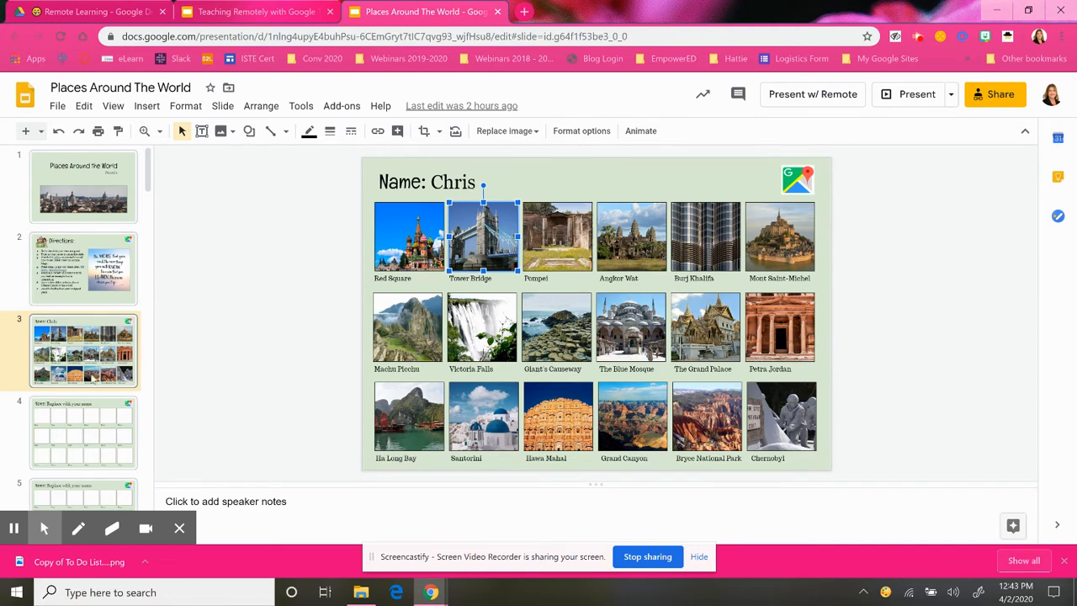
{"action": "left_click", "coordinate": [84, 435]}
{"action": "scroll", "coordinate": [84, 433], "scroll_direction": "down", "scroll_amount": 3}
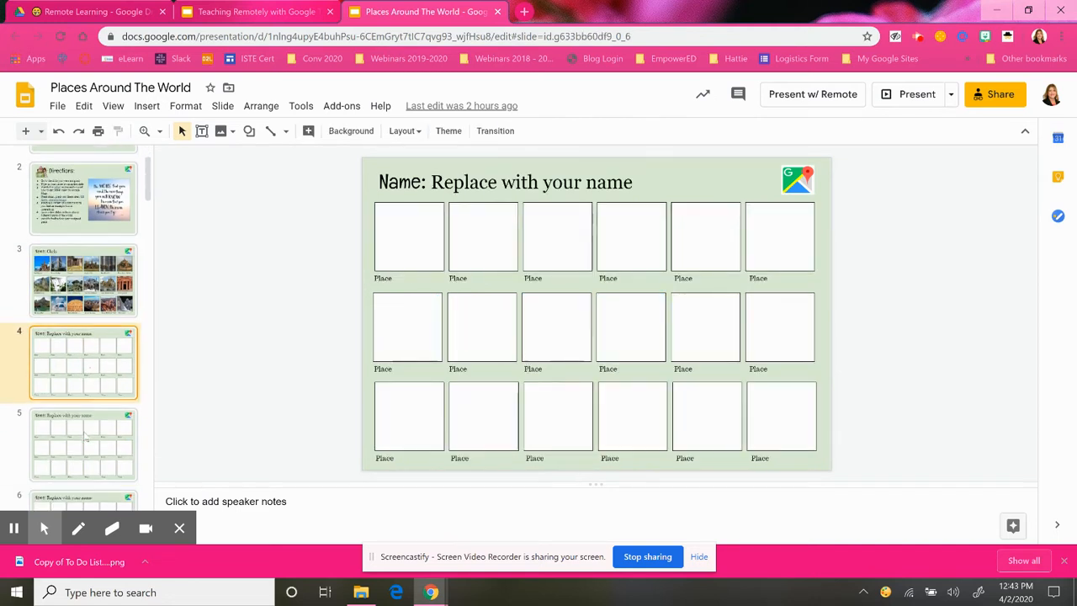
{"action": "left_click", "coordinate": [75, 328]}
{"action": "left_click", "coordinate": [73, 381]}
{"action": "left_click", "coordinate": [80, 320]}
{"action": "left_click", "coordinate": [83, 236]}
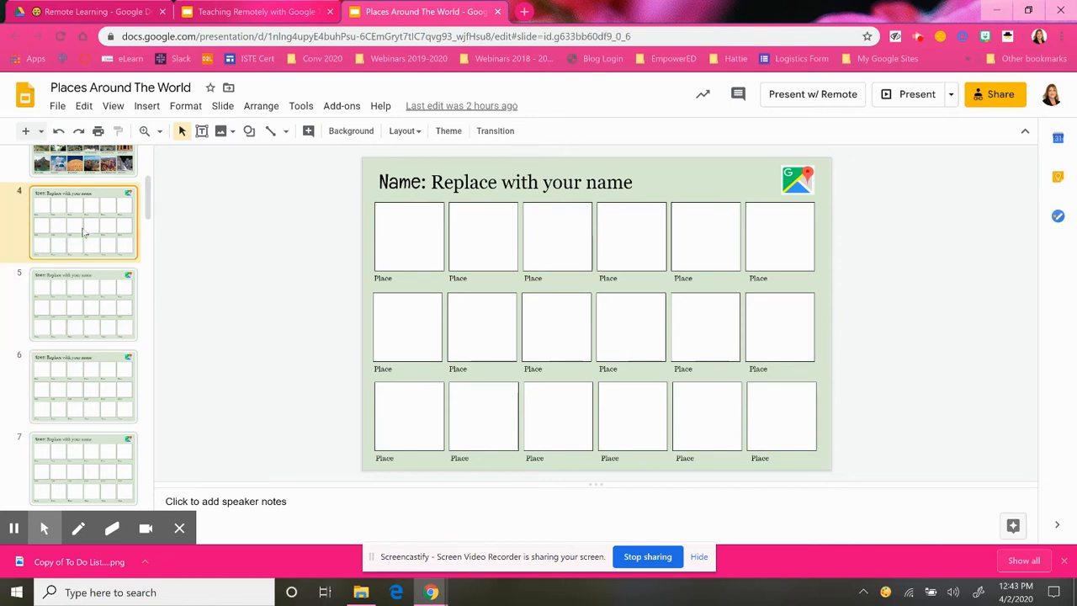
{"action": "scroll", "coordinate": [84, 243], "scroll_direction": "up", "scroll_amount": 1}
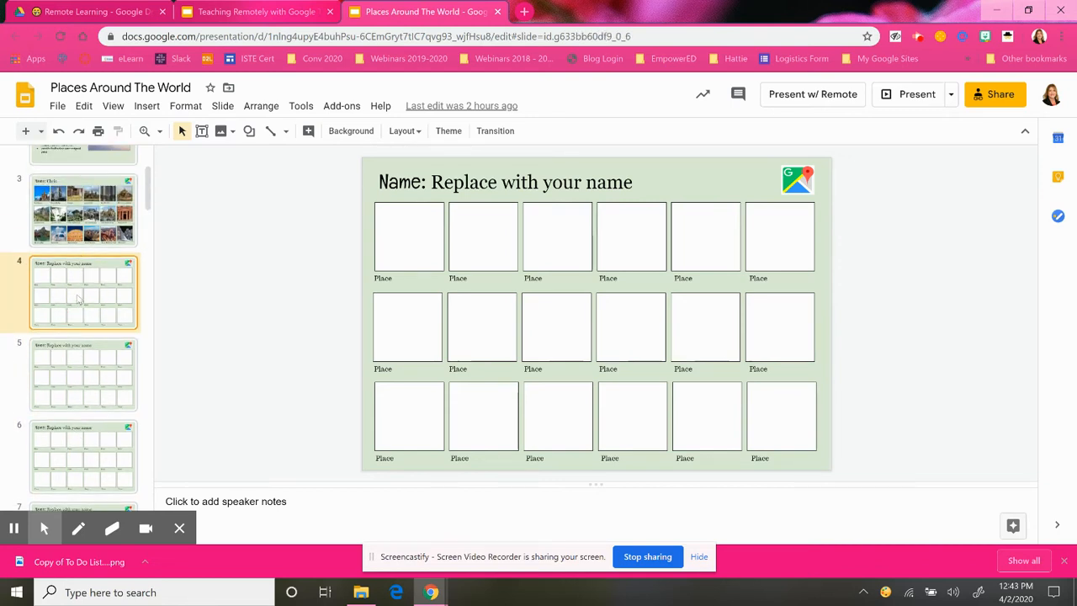
Replace the "Replace with your name" placeholder on slide 4 with the student's first name
{"action": "left_click", "coordinate": [487, 181]}
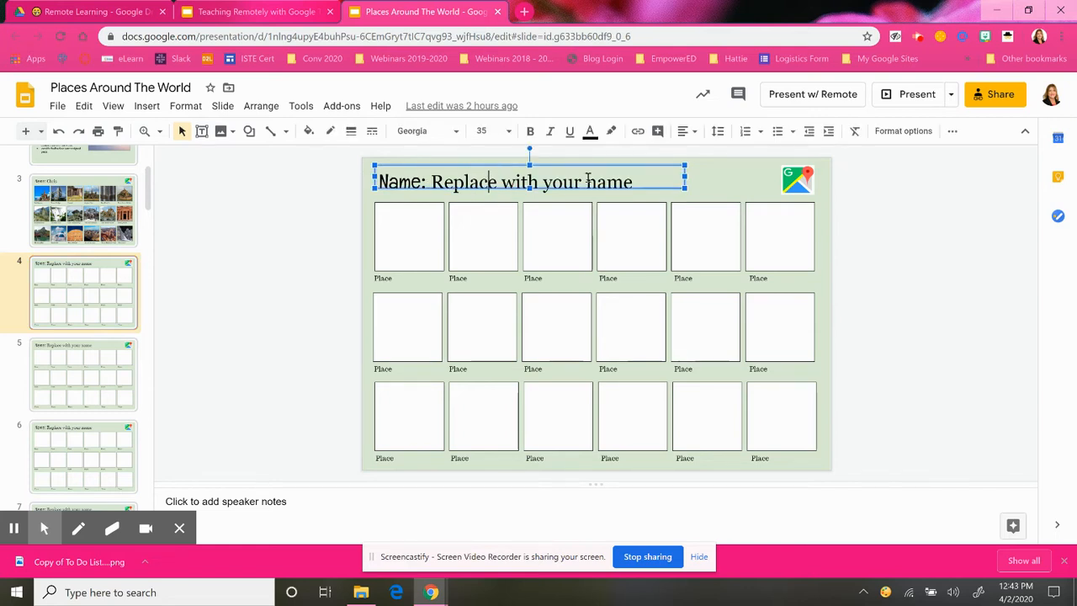
{"action": "left_click_drag", "start_coordinate": [635, 182], "coordinate": [451, 187]}
{"action": "triple_click", "coordinate": [456, 186]}
{"action": "left_click", "coordinate": [487, 183]}
{"action": "left_click_drag", "start_coordinate": [634, 181], "coordinate": [450, 177]}
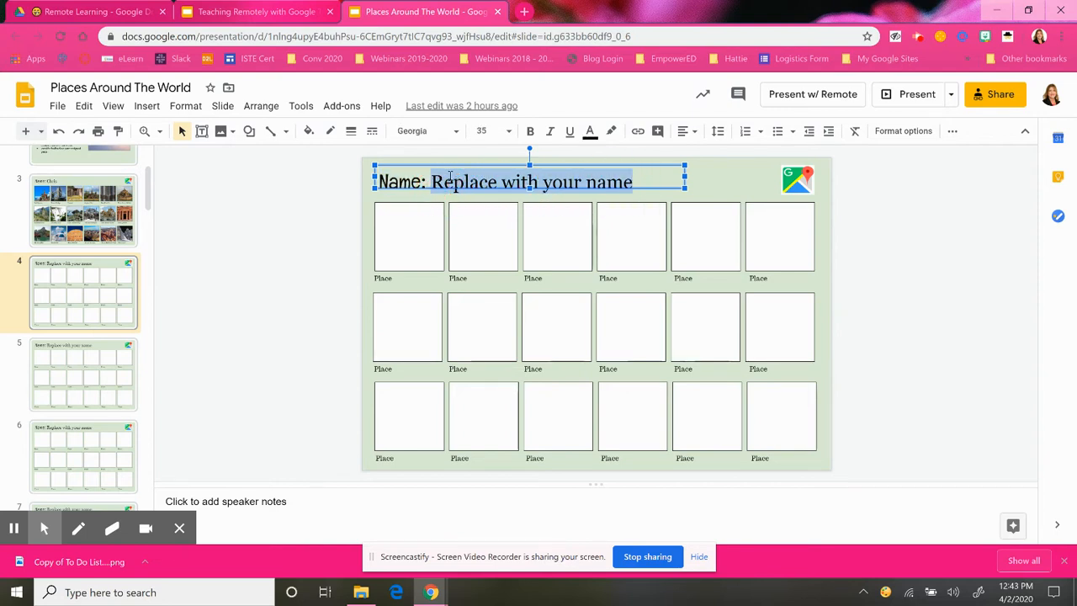
{"action": "type", "text": "Diana"}
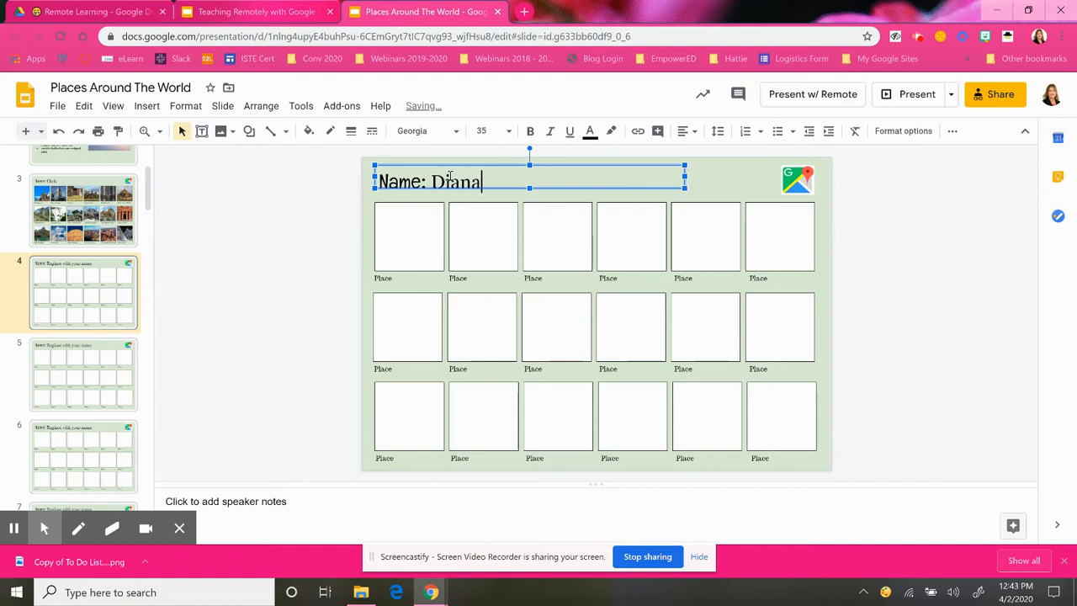
Set the caption under the first picture box on slide 4 to "Ft Meyer, FL"
{"action": "left_click", "coordinate": [409, 260]}
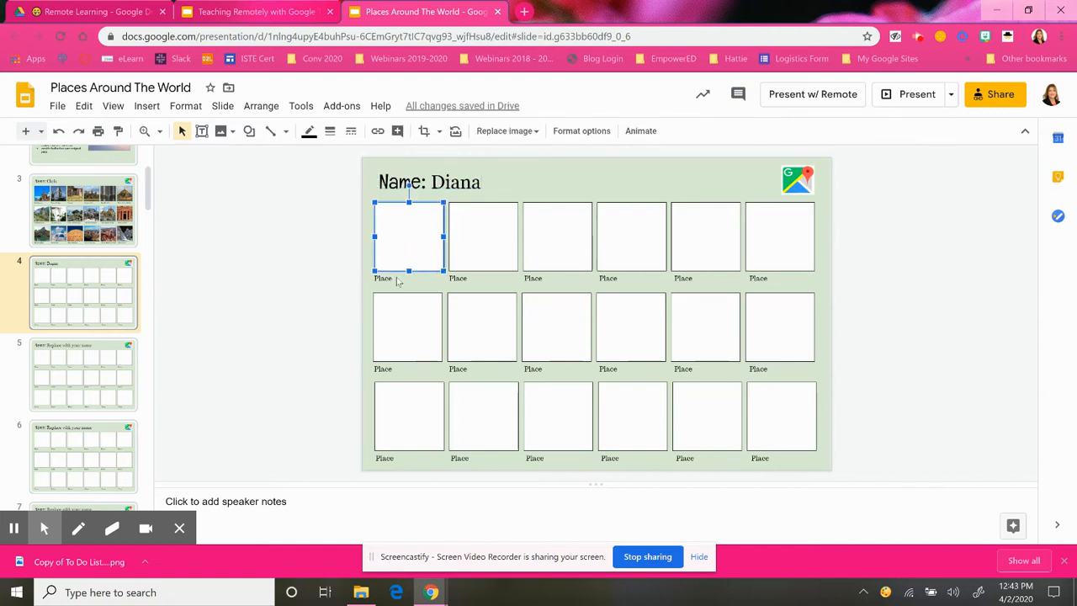
{"action": "left_click", "coordinate": [391, 281]}
{"action": "double_click", "coordinate": [390, 279]}
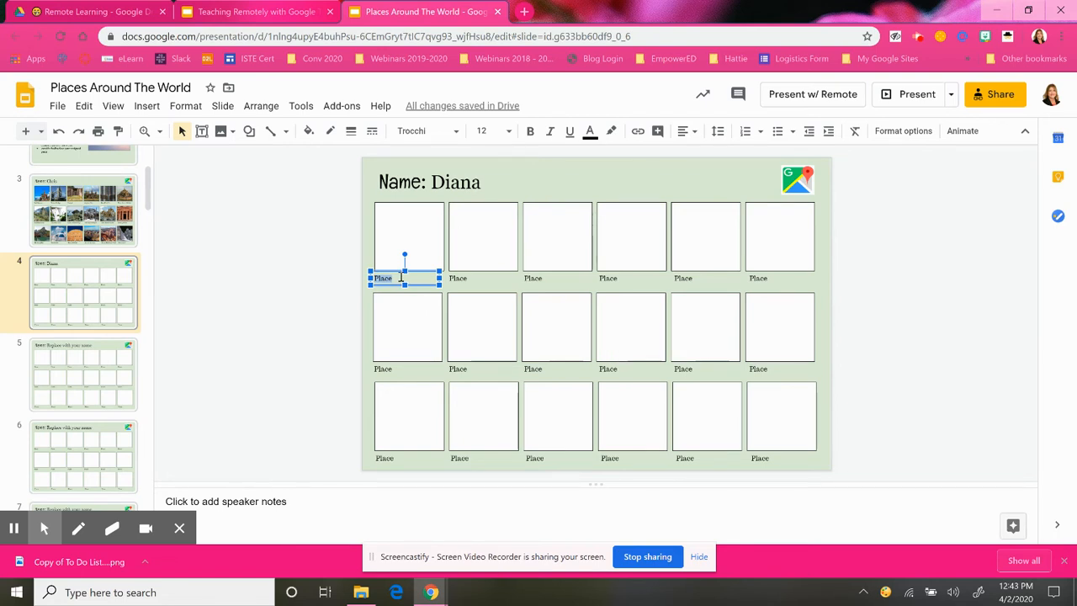
{"action": "type", "text": "P"}
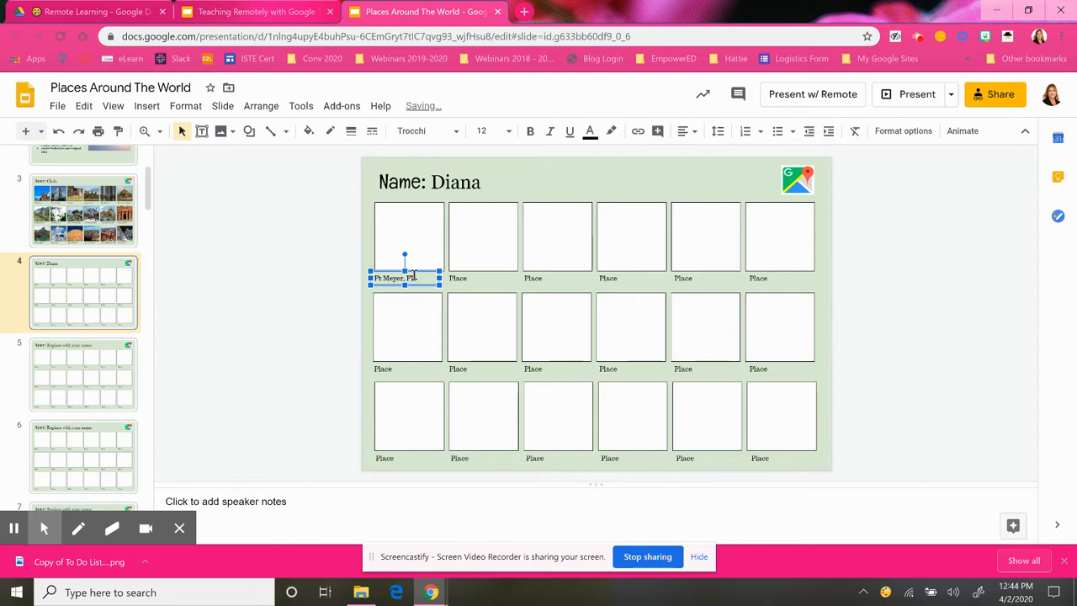
{"action": "left_click", "coordinate": [430, 248]}
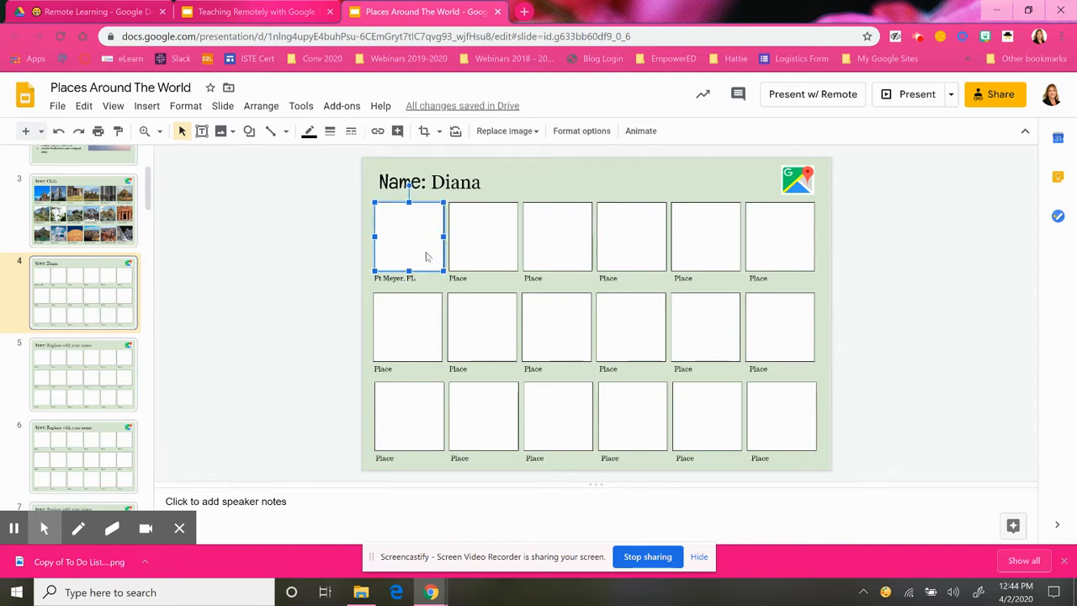
Open Google Maps from the slide's linked map image and find Southwest Florida Eagle Cam
{"action": "left_click", "coordinate": [795, 181]}
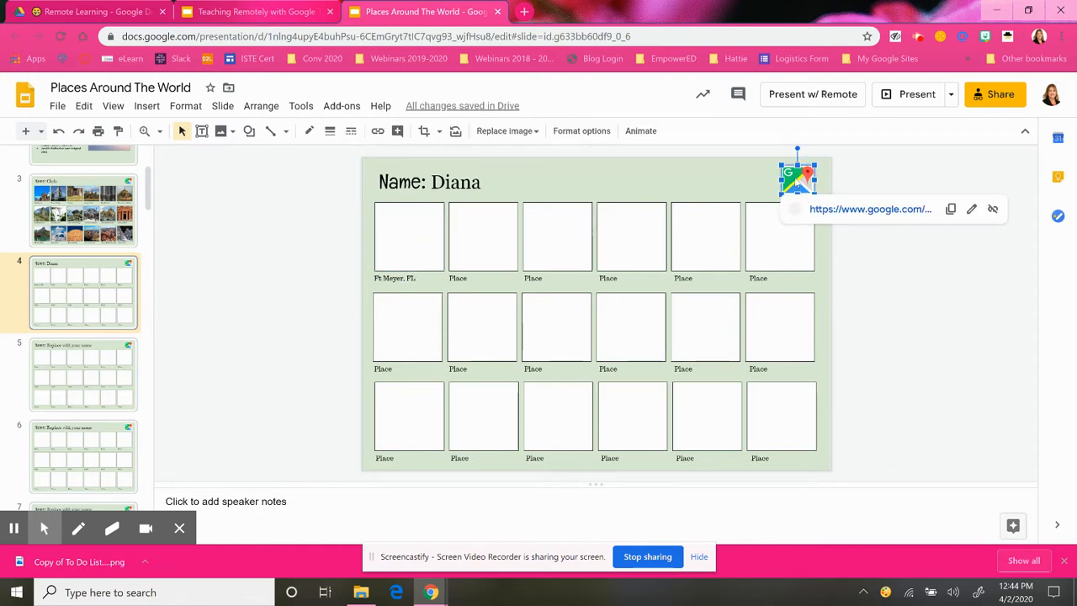
{"action": "left_click", "coordinate": [828, 208]}
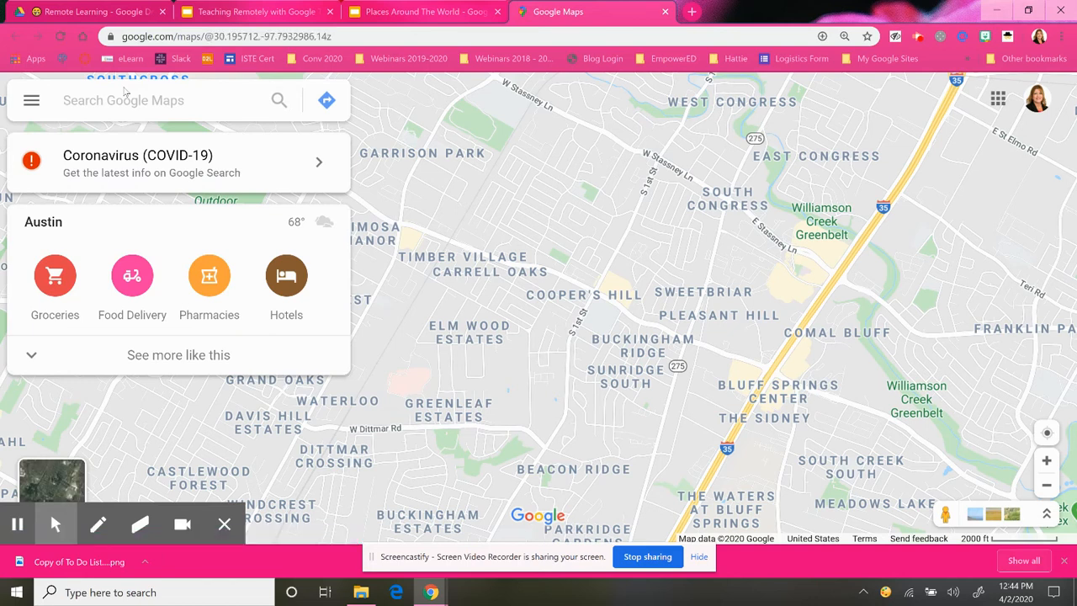
{"action": "type", "text": "so"}
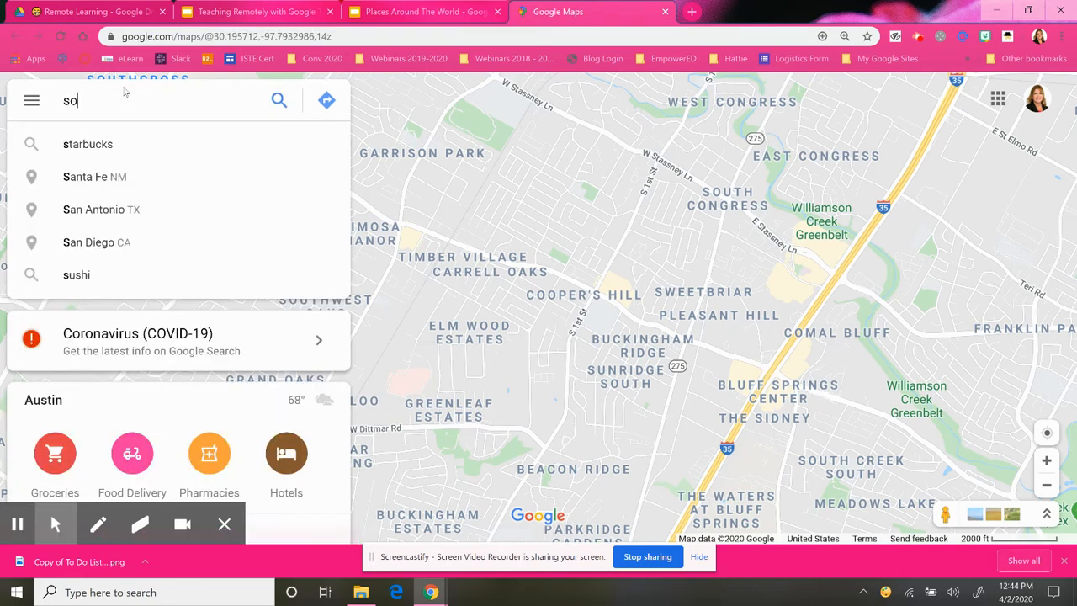
{"action": "type", "text": "uthwe"}
{"action": "key", "text": "BackSpace"}
{"action": "type", "text": "w"}
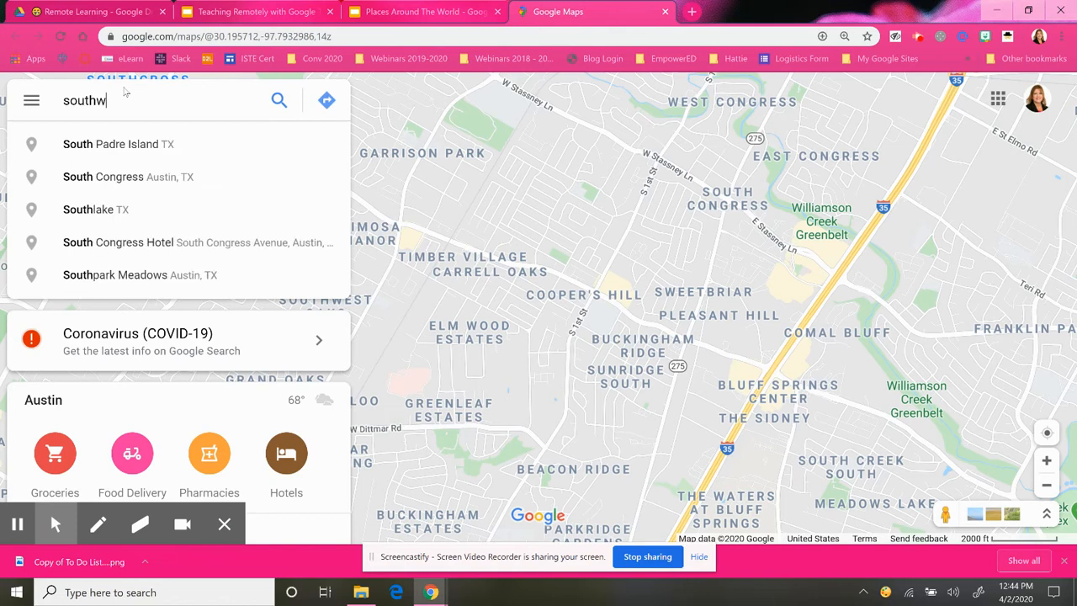
{"action": "type", "text": "est florida e"}
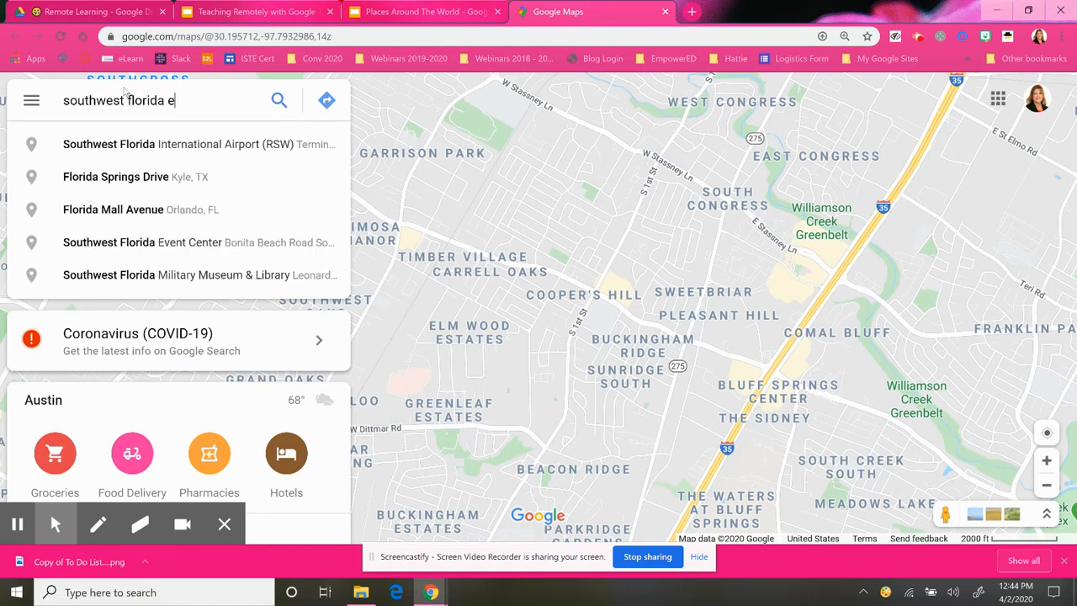
{"action": "type", "text": "agl"}
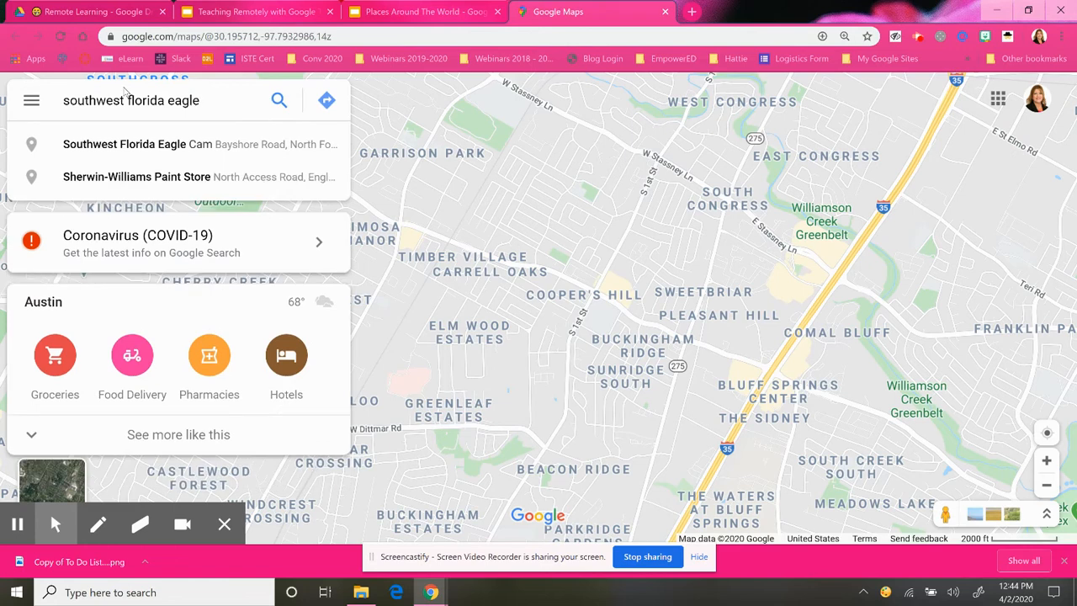
{"action": "type", "text": "e"}
{"action": "left_click", "coordinate": [155, 145]}
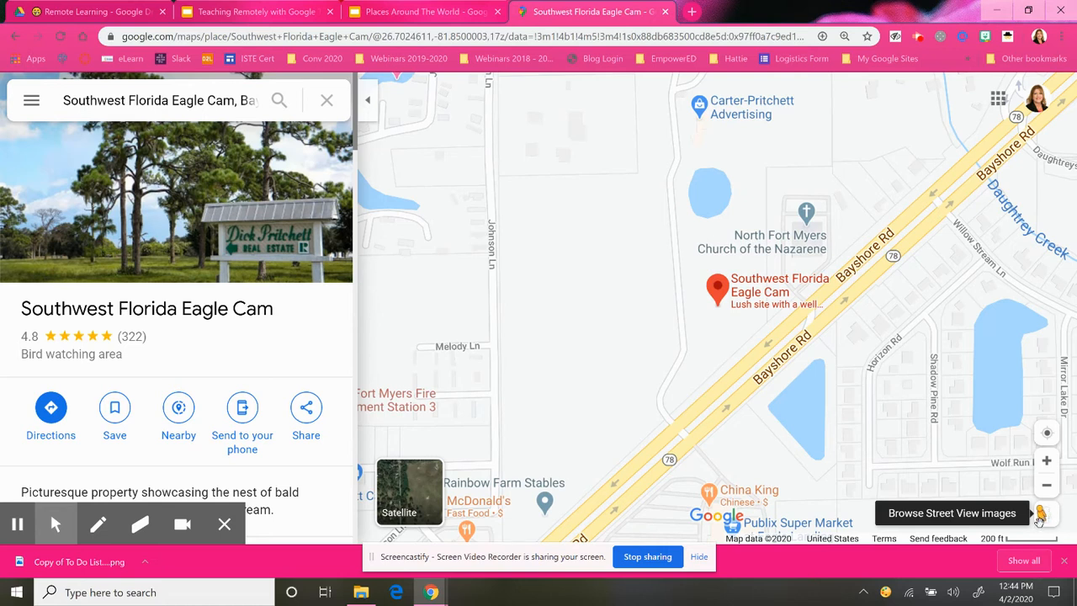
Enter Street View on the road beside Southwest Florida Eagle Cam and frame a close-up of the bird perched in the treetop
{"action": "mouse_move", "coordinate": [1042, 515]}
{"action": "left_mouse_down"}
{"action": "mouse_move", "coordinate": [961, 474]}
{"action": "mouse_move", "coordinate": [655, 111]}
{"action": "mouse_move", "coordinate": [576, 63]}
{"action": "mouse_move", "coordinate": [563, 113]}
{"action": "mouse_move", "coordinate": [569, 394]}
{"action": "mouse_move", "coordinate": [509, 517]}
{"action": "mouse_move", "coordinate": [526, 520]}
{"action": "mouse_move", "coordinate": [448, 293]}
{"action": "mouse_move", "coordinate": [418, 84]}
{"action": "mouse_move", "coordinate": [404, 313]}
{"action": "mouse_move", "coordinate": [409, 476]}
{"action": "mouse_move", "coordinate": [432, 498]}
{"action": "mouse_move", "coordinate": [413, 315]}
{"action": "mouse_move", "coordinate": [418, 351]}
{"action": "left_mouse_up"}
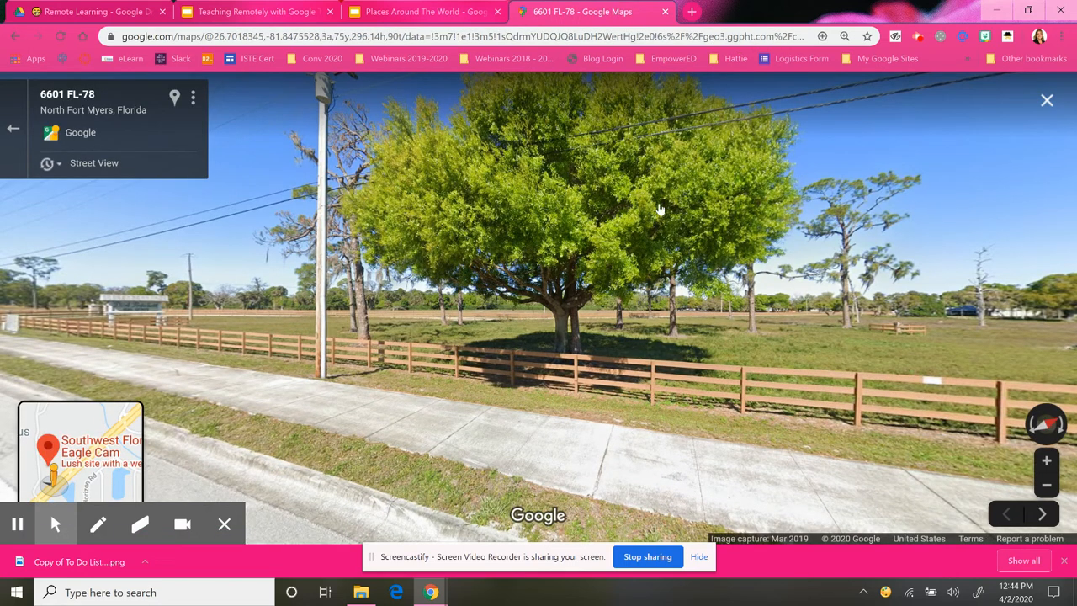
{"action": "left_click_drag", "start_coordinate": [658, 207], "coordinate": [349, 249]}
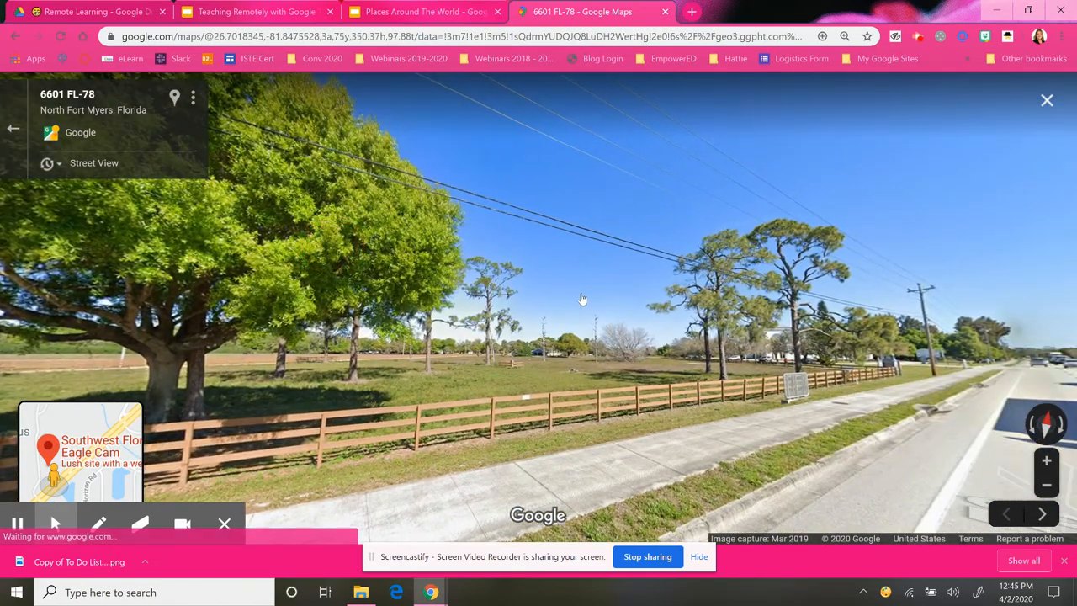
{"action": "scroll", "coordinate": [596, 306], "scroll_direction": "up", "scroll_amount": 2}
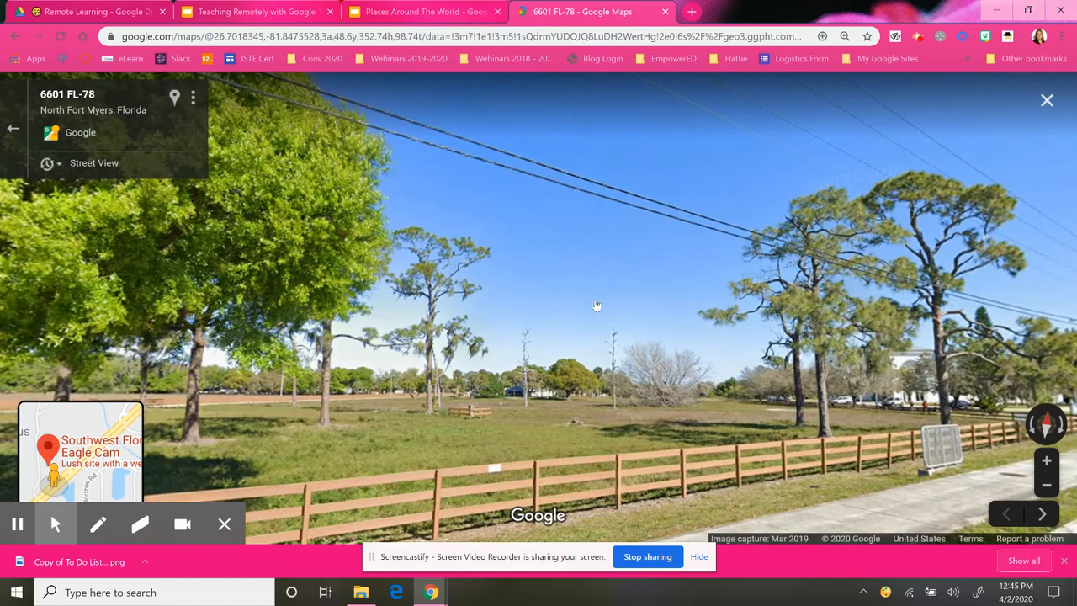
{"action": "scroll", "coordinate": [596, 306], "scroll_direction": "up", "scroll_amount": 2}
{"action": "left_click_drag", "start_coordinate": [594, 355], "coordinate": [192, 197]}
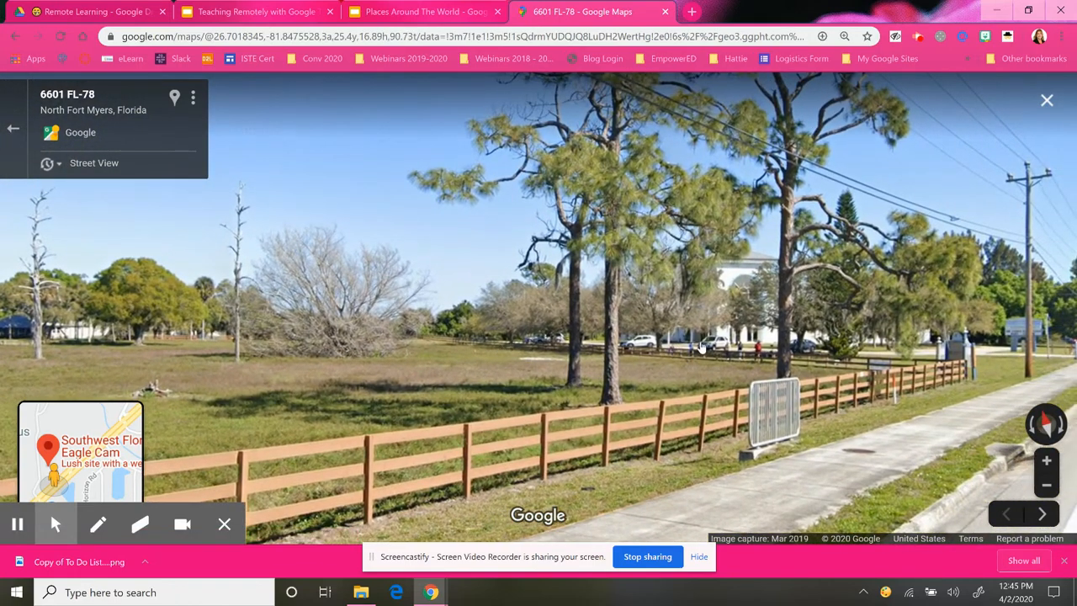
{"action": "scroll", "coordinate": [700, 347], "scroll_direction": "up", "scroll_amount": 2}
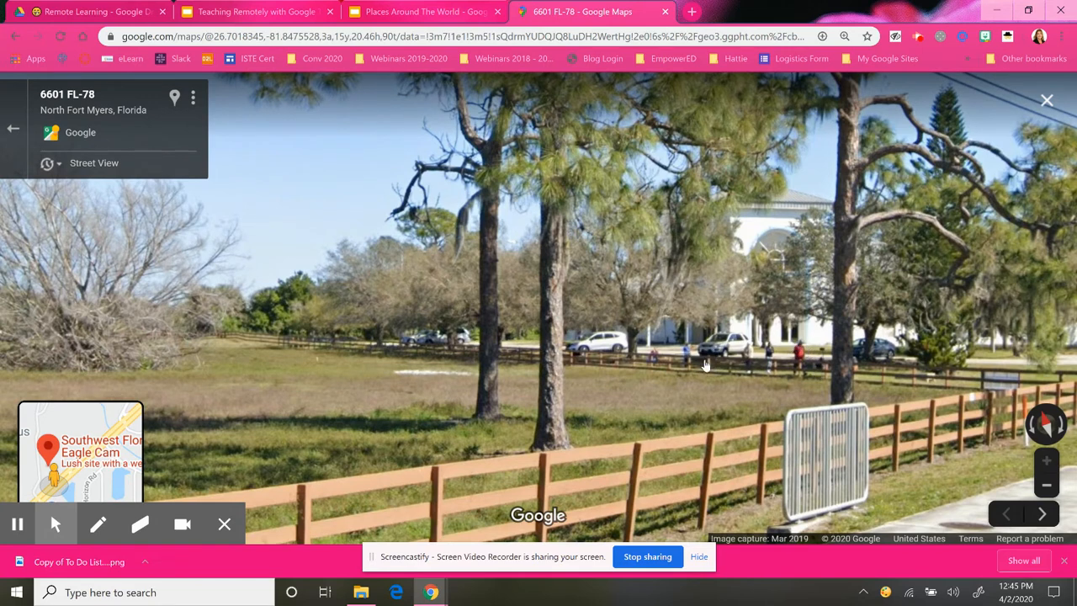
{"action": "left_click_drag", "start_coordinate": [481, 245], "coordinate": [749, 492]}
{"action": "left_click_drag", "start_coordinate": [480, 305], "coordinate": [1062, 227]}
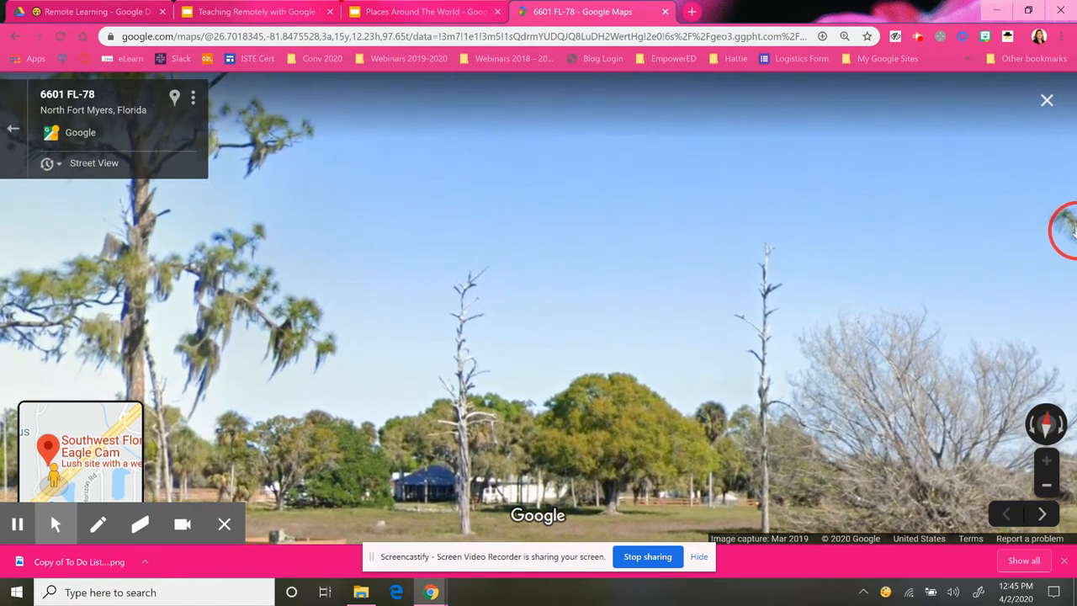
{"action": "left_click_drag", "start_coordinate": [365, 215], "coordinate": [712, 320]}
{"action": "left_click_drag", "start_coordinate": [711, 228], "coordinate": [642, 328]}
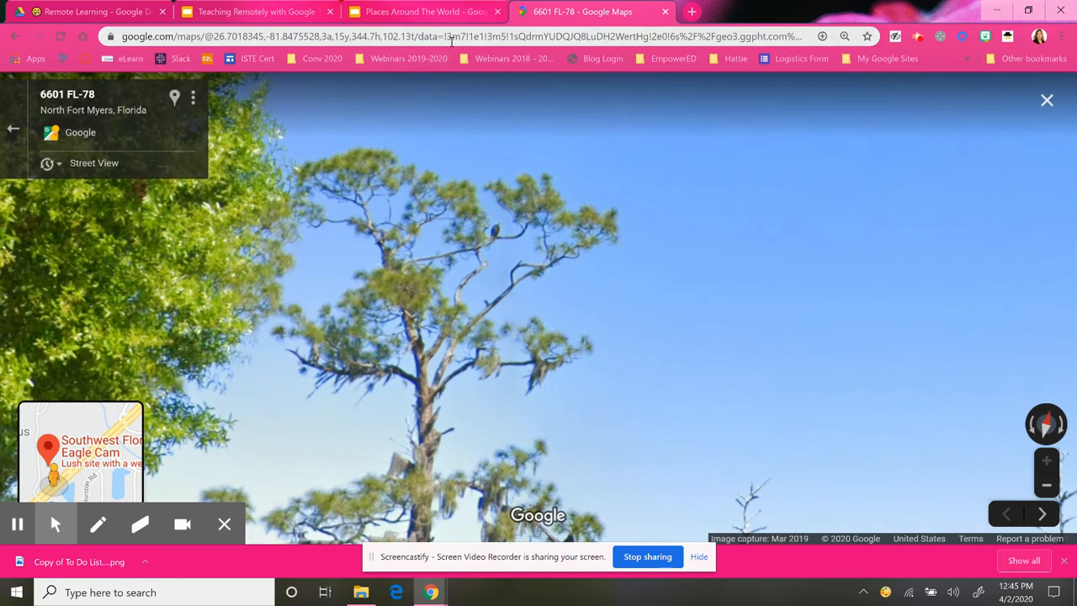
Copy the Street View page's web address and apply it as a link on the first picture box of slide 4 in Places Around The World
{"action": "left_click", "coordinate": [452, 42]}
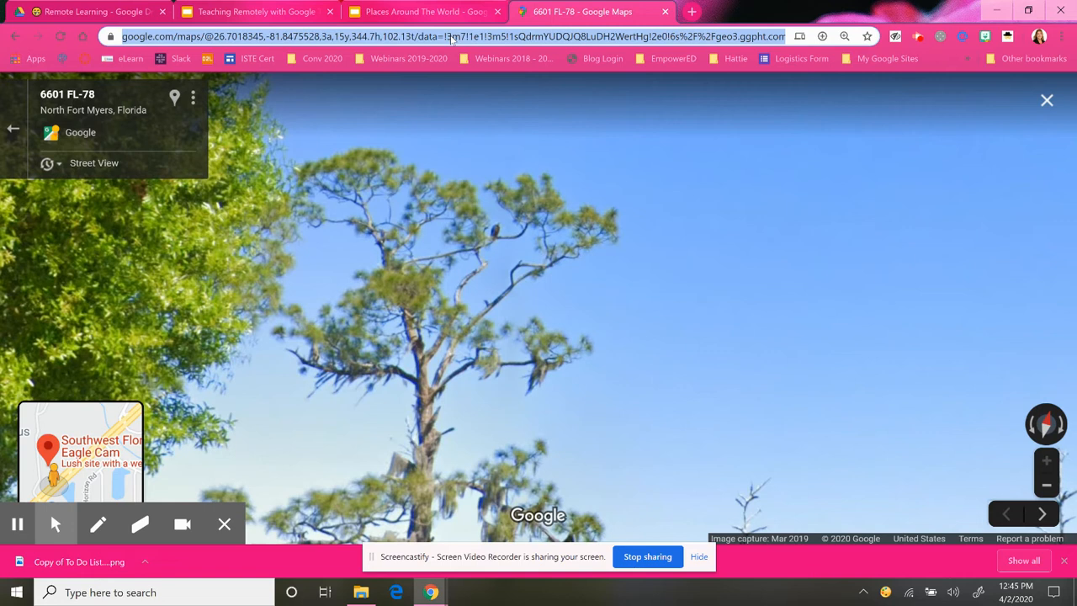
{"action": "left_click", "coordinate": [404, 10]}
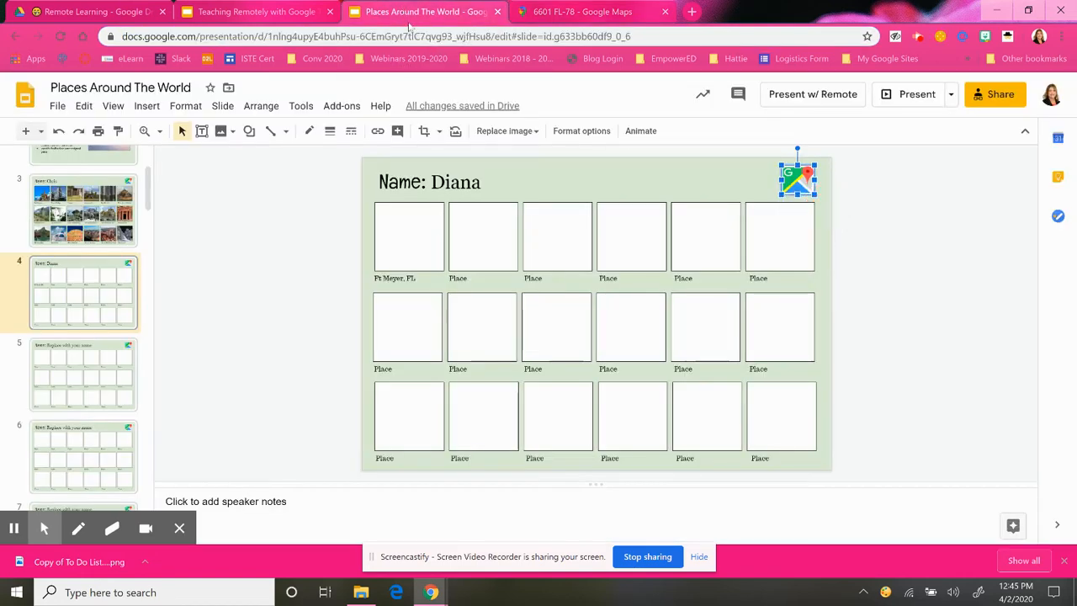
{"action": "left_click", "coordinate": [404, 261]}
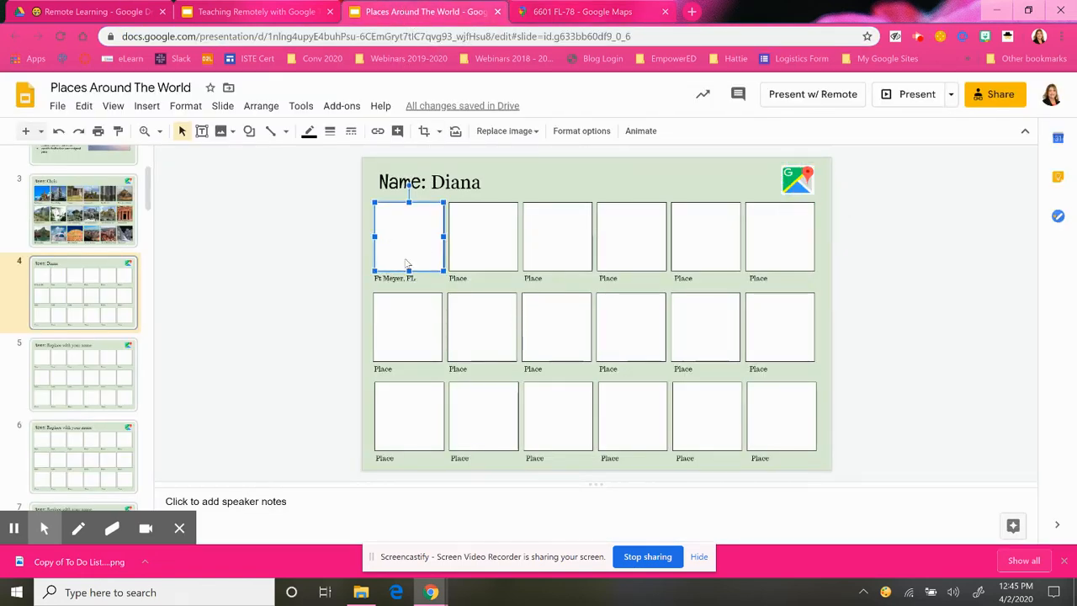
{"action": "left_click", "coordinate": [378, 130]}
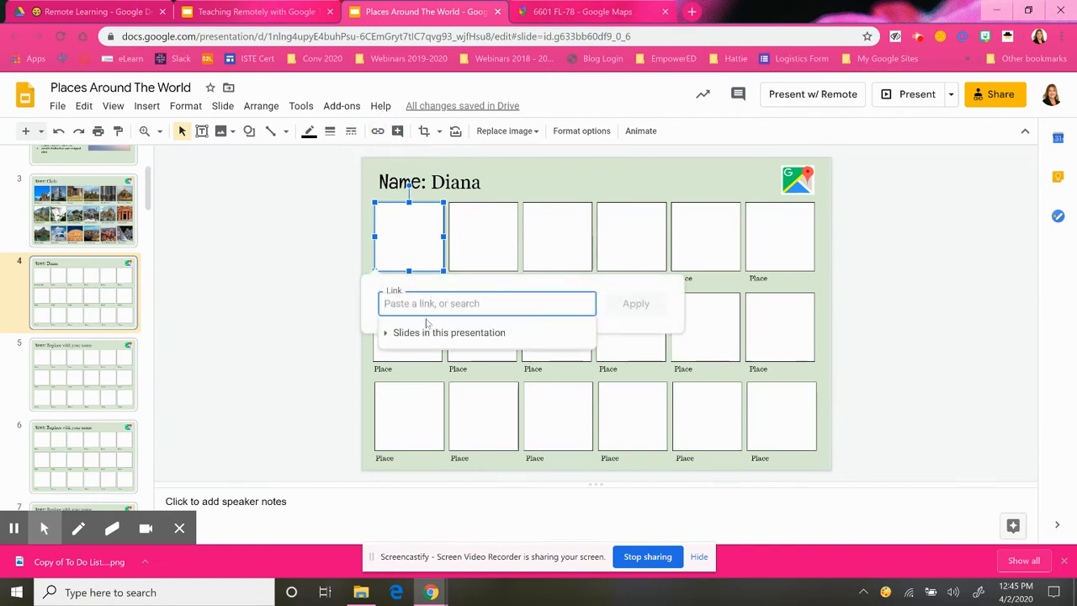
{"action": "key", "text": "ctrl+v"}
{"action": "left_click", "coordinate": [638, 305]}
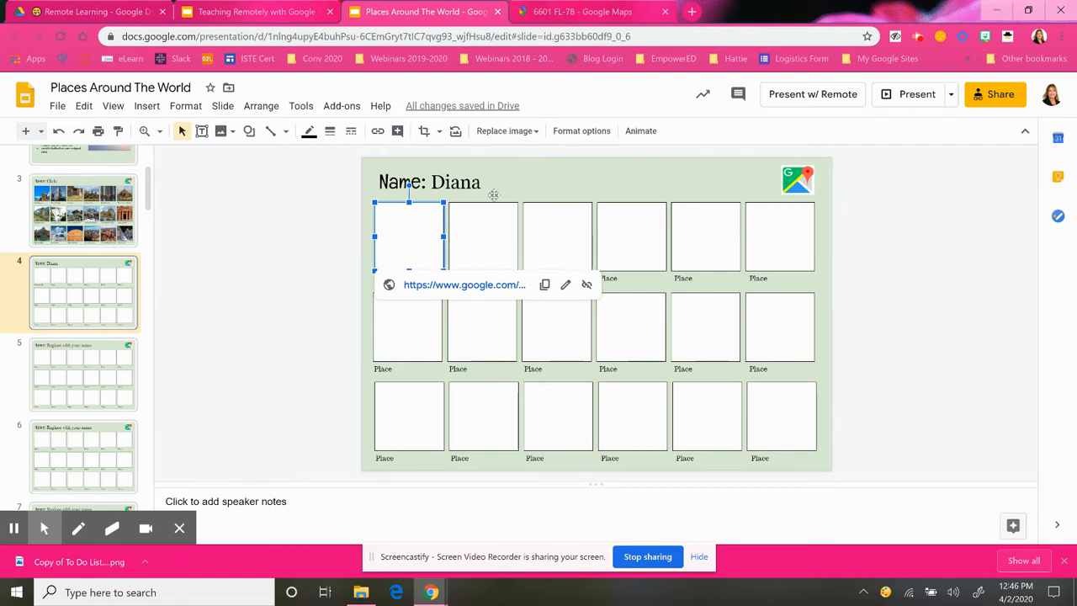
Replace the first picture box's image with the eagle-in-nest photo from a web image search for "harriet eagle cam"
{"action": "left_click", "coordinate": [535, 133]}
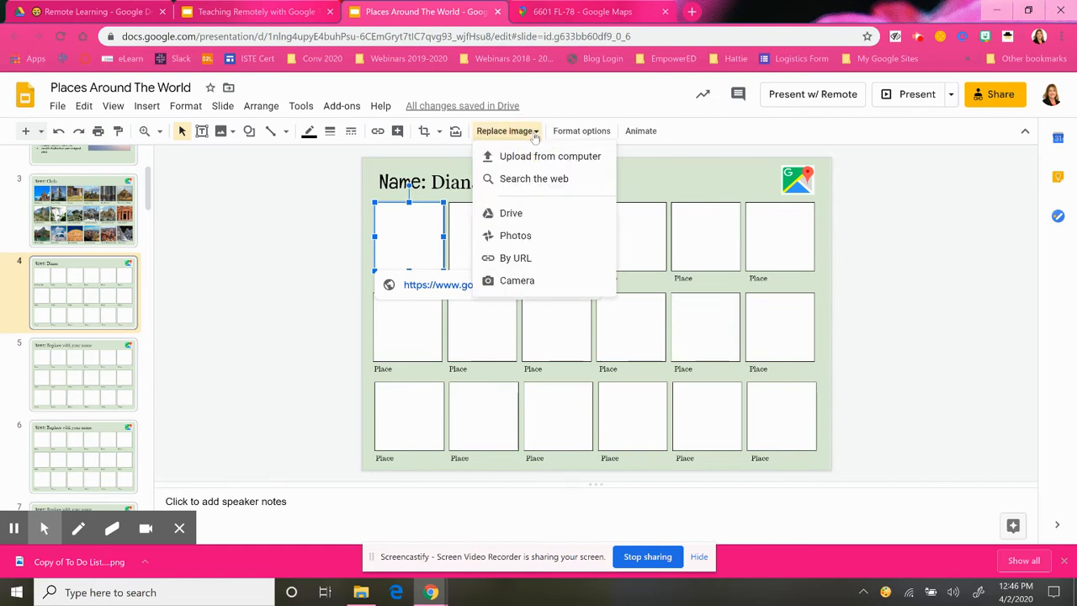
{"action": "left_click", "coordinate": [535, 180]}
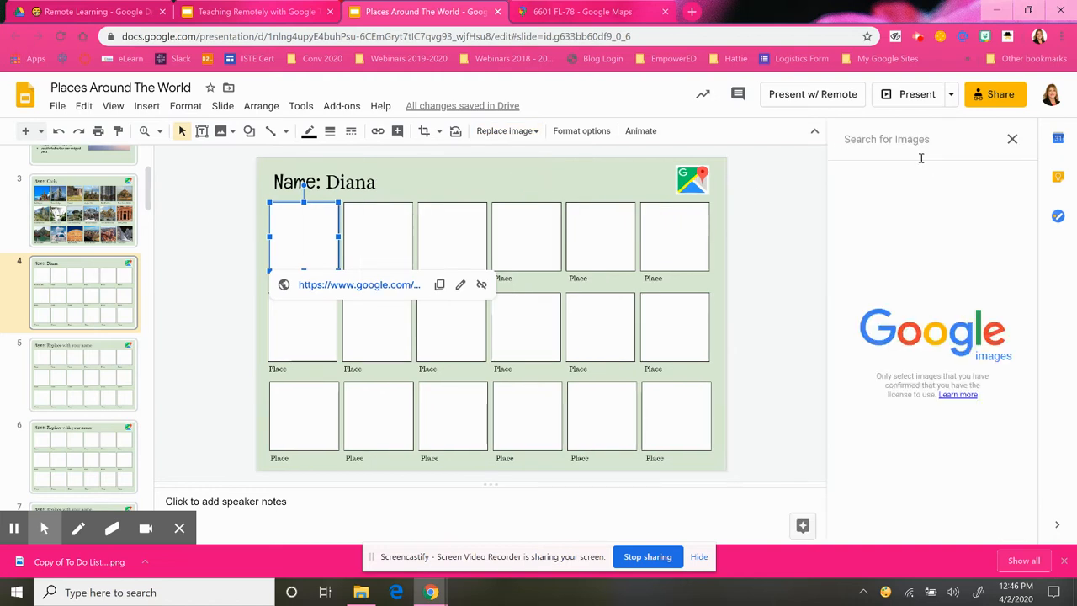
{"action": "type", "text": "harr"}
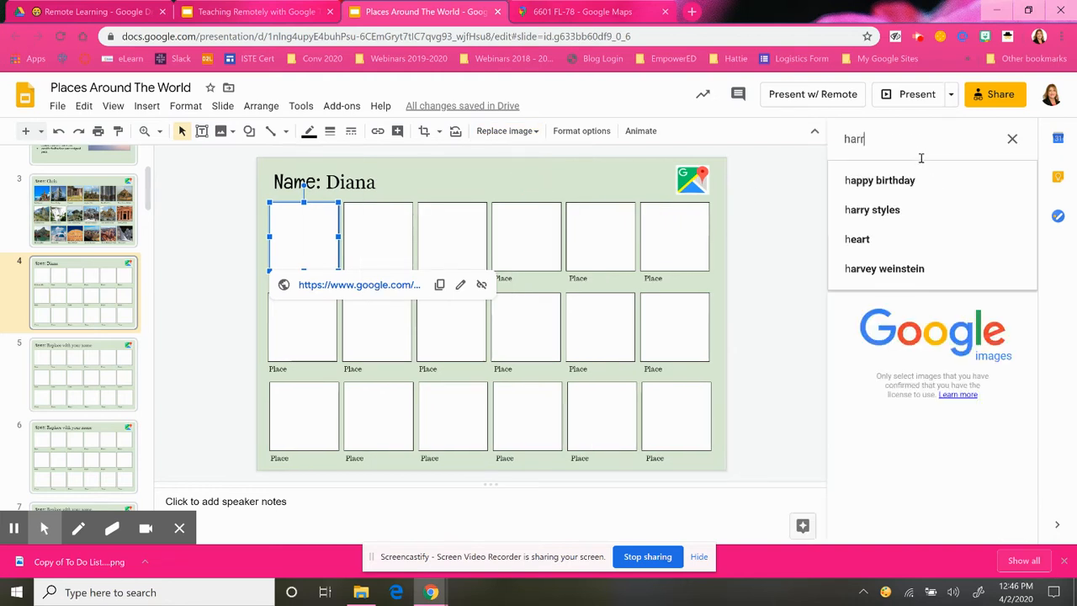
{"action": "type", "text": "iet eag"}
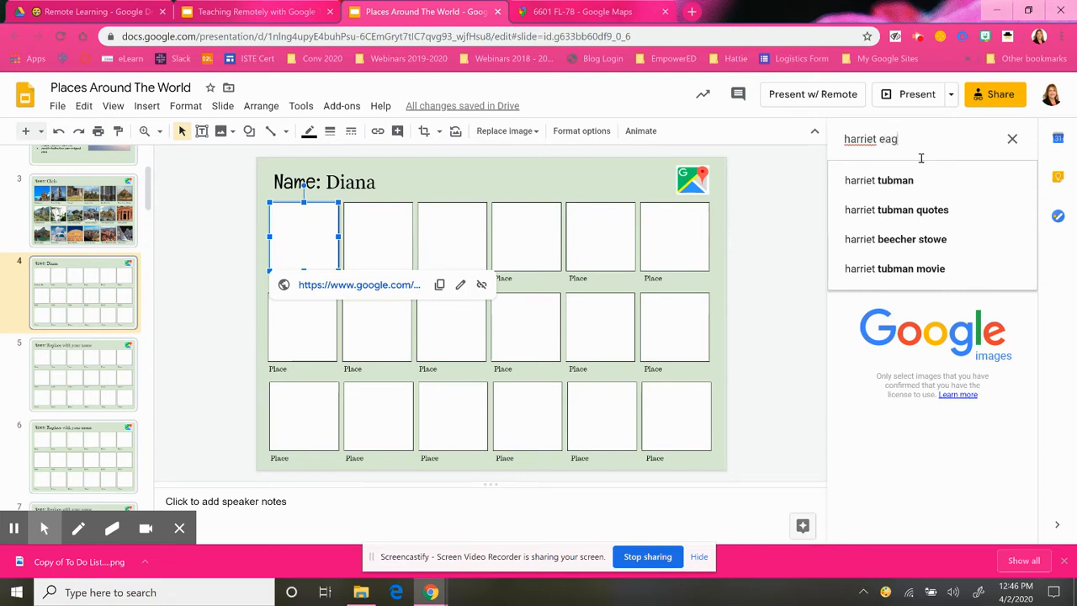
{"action": "type", "text": "le cam"}
{"action": "key", "text": "Return"}
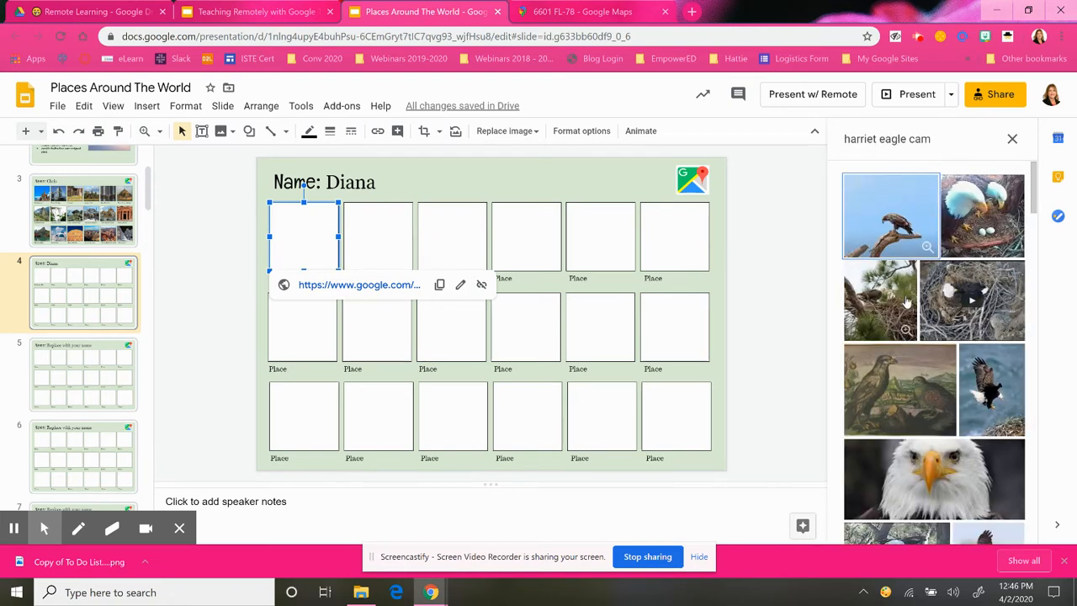
{"action": "left_click", "coordinate": [877, 314]}
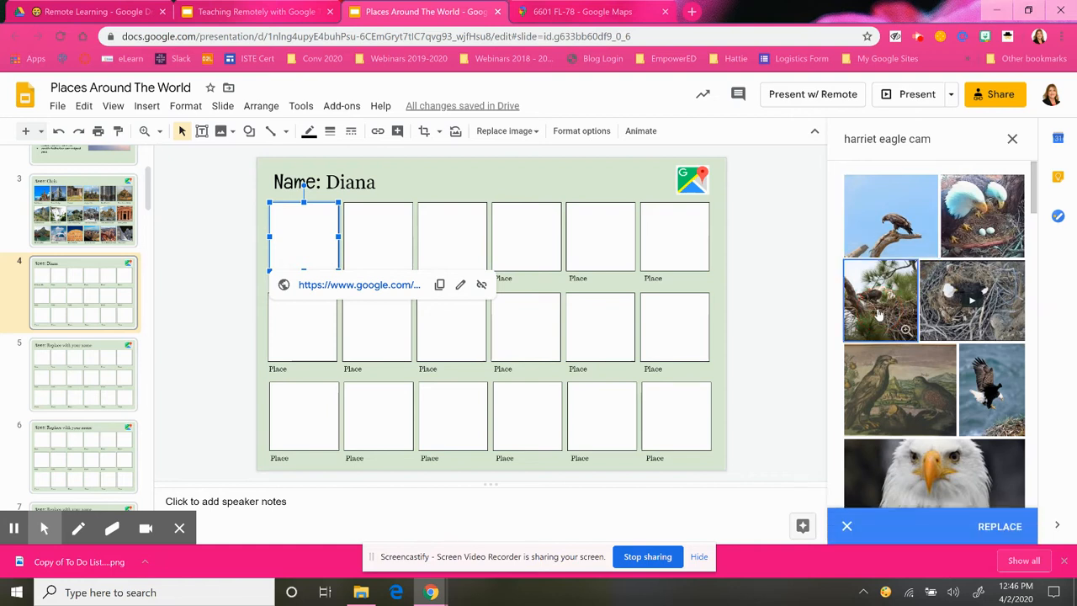
{"action": "left_click", "coordinate": [991, 528]}
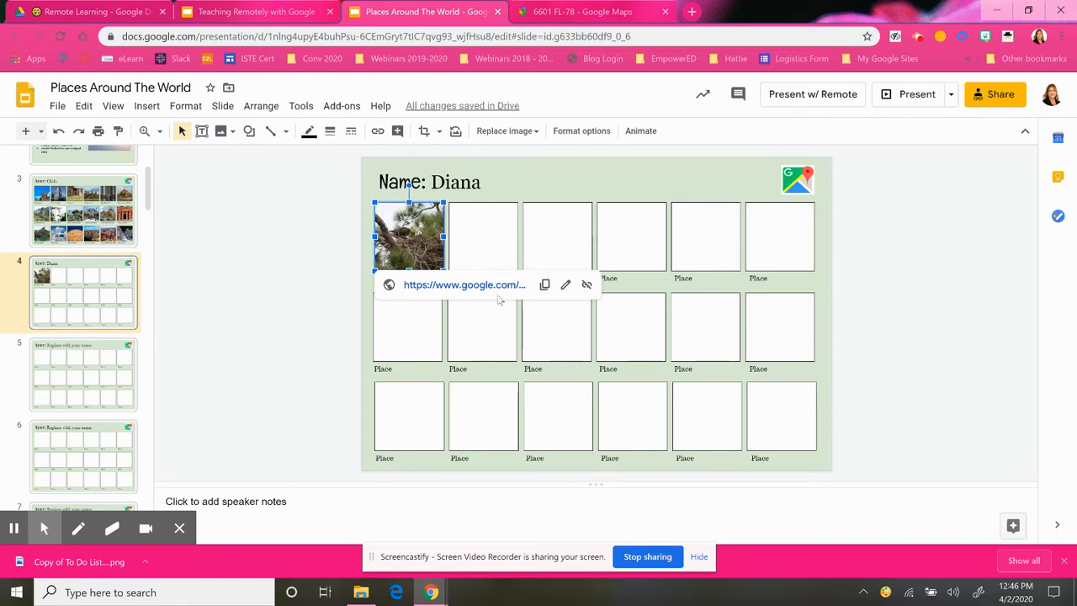
{"action": "left_click", "coordinate": [367, 267]}
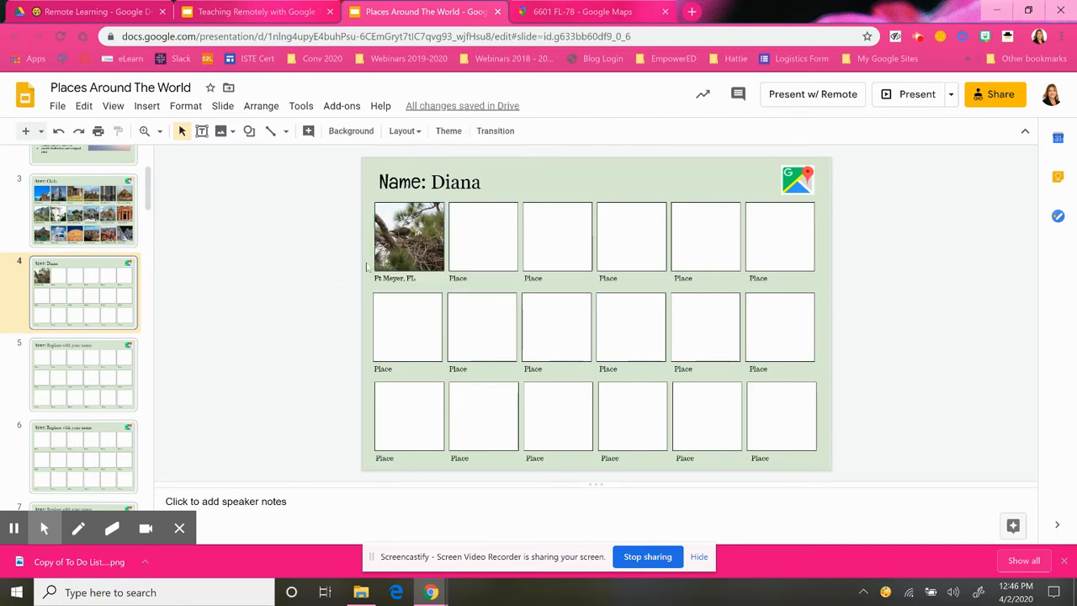
Check the eagle picture's link and the Street View page it points to, and return to the Places Around The World presentation
{"action": "left_click", "coordinate": [412, 241]}
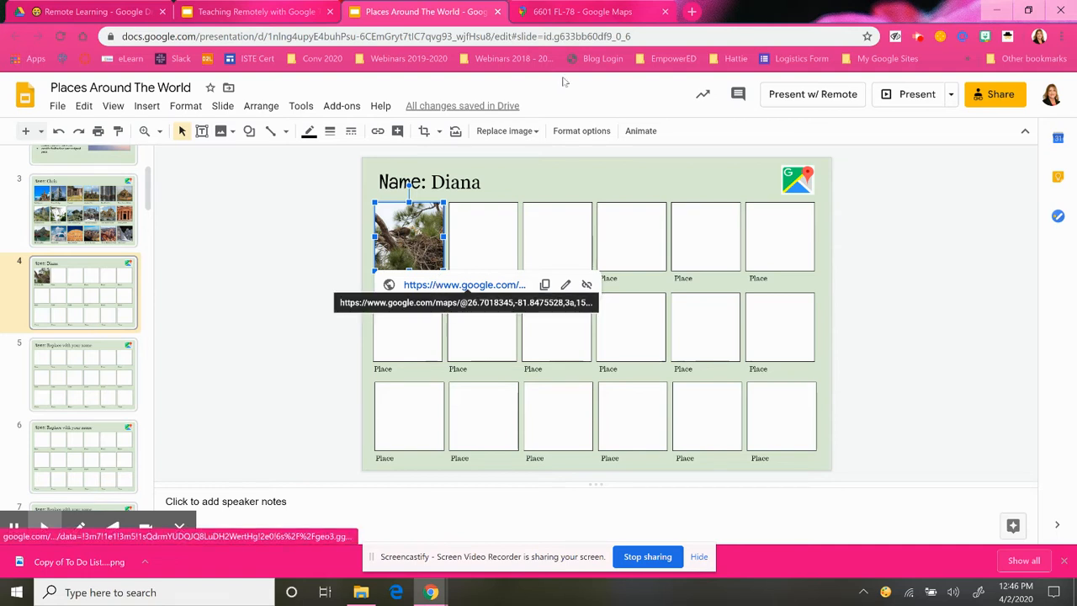
{"action": "left_click", "coordinate": [573, 12]}
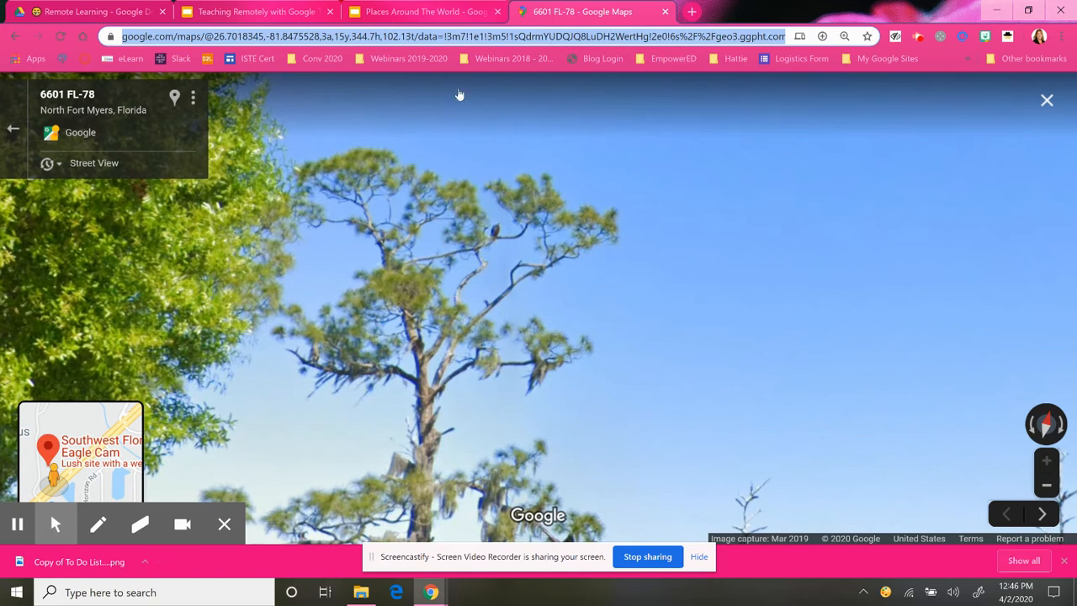
{"action": "left_click", "coordinate": [420, 17]}
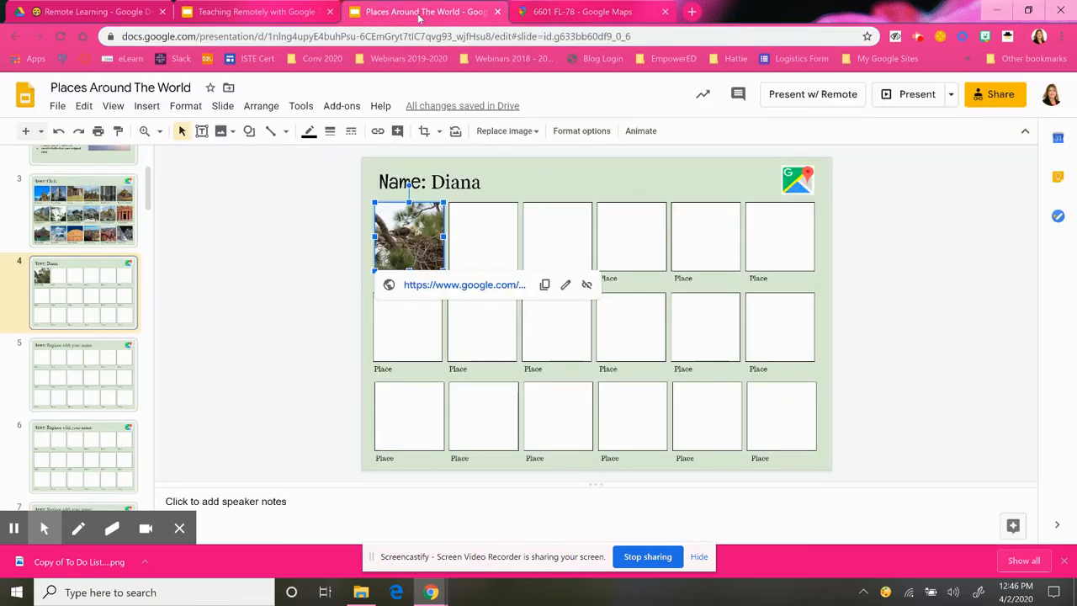
Look over the blank student slide 5 and close the Places Around The World presentation and the Google Maps page
{"action": "left_click", "coordinate": [70, 375]}
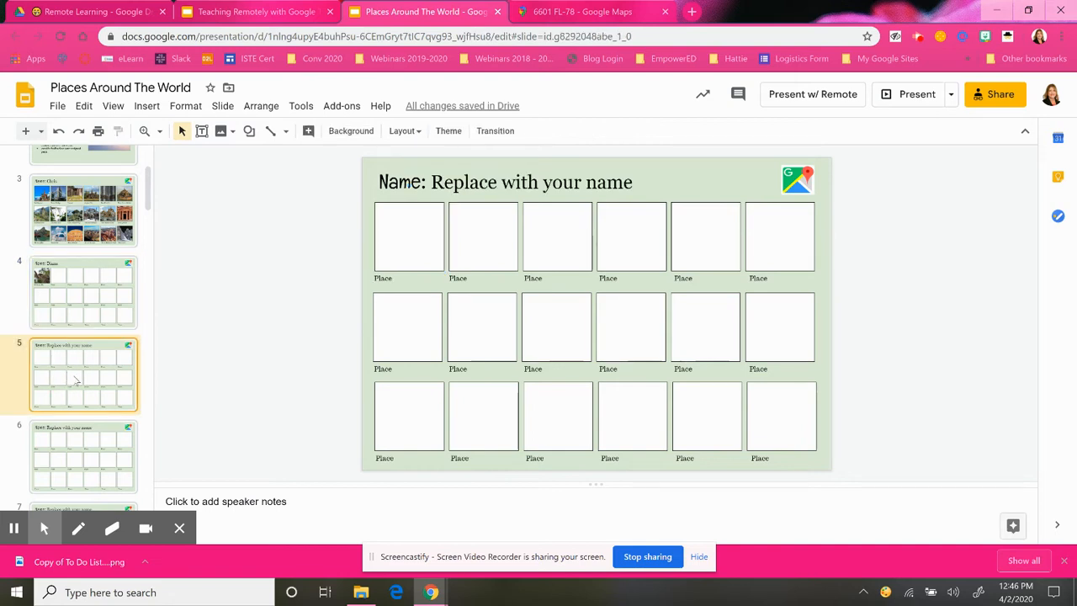
{"action": "scroll", "coordinate": [76, 382], "scroll_direction": "down", "scroll_amount": 1}
{"action": "scroll", "coordinate": [76, 381], "scroll_direction": "up", "scroll_amount": 1}
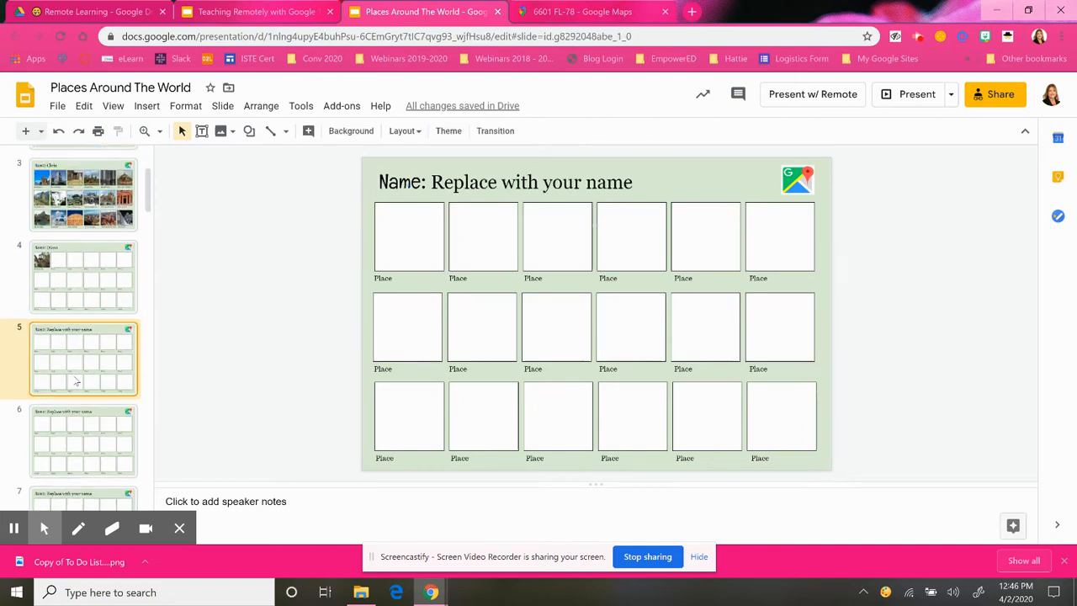
{"action": "scroll", "coordinate": [76, 381], "scroll_direction": "up", "scroll_amount": 2}
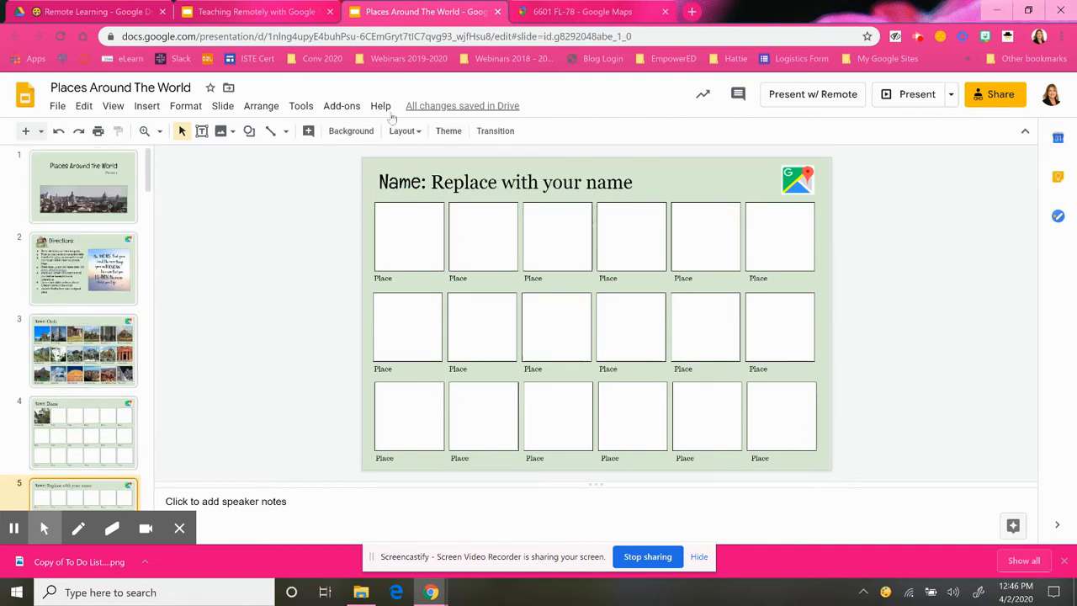
{"action": "left_click", "coordinate": [499, 13]}
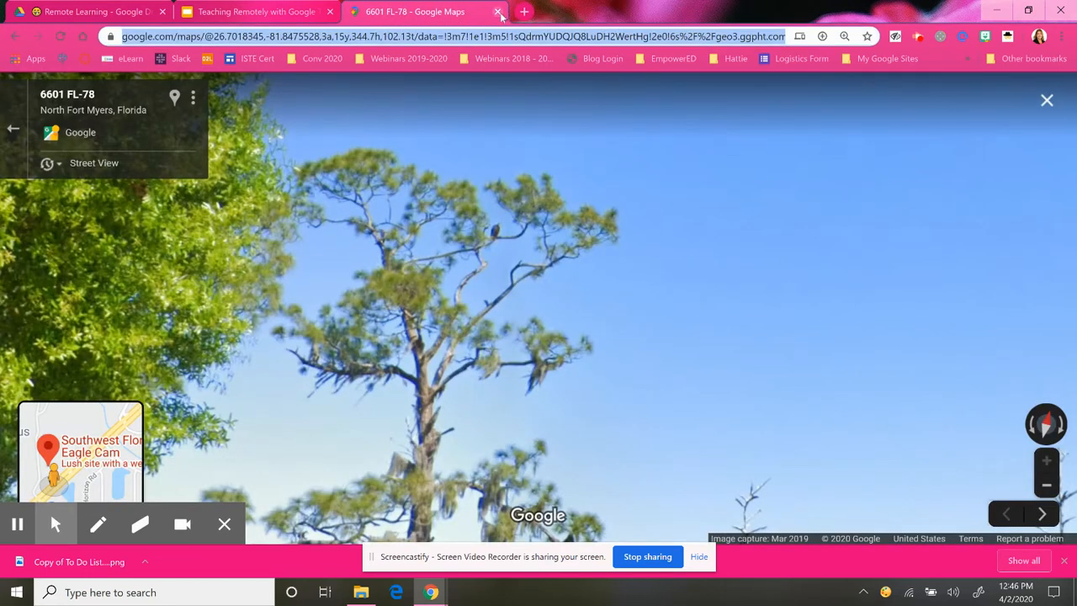
{"action": "left_click", "coordinate": [499, 13]}
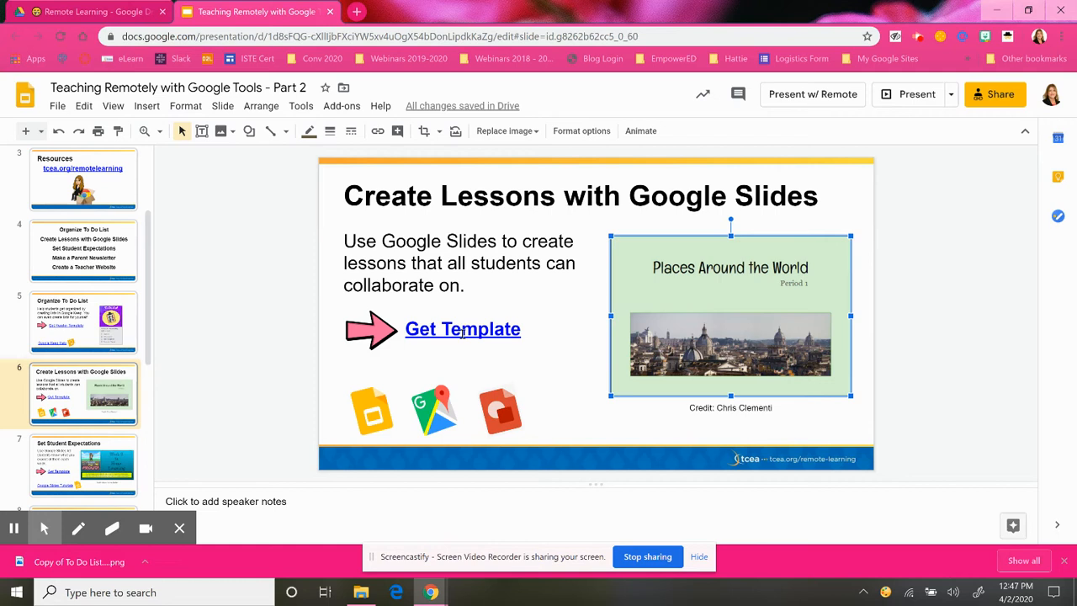
Preview the 30 Cities Google Drawing Template through the slide's linked Google Drawings image, and close it again
{"action": "left_click", "coordinate": [510, 406]}
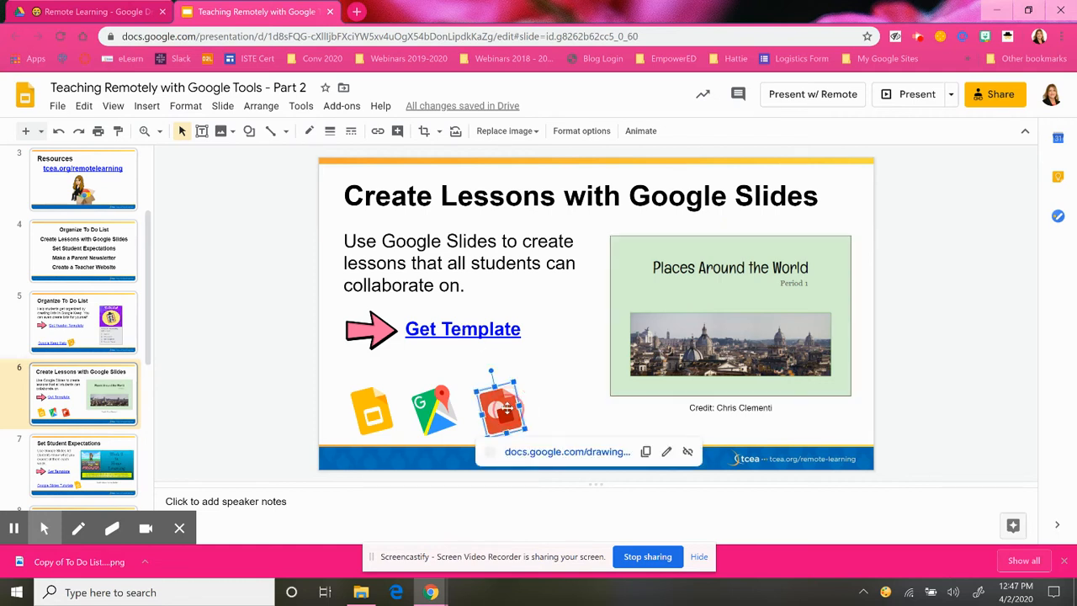
{"action": "left_click", "coordinate": [548, 452]}
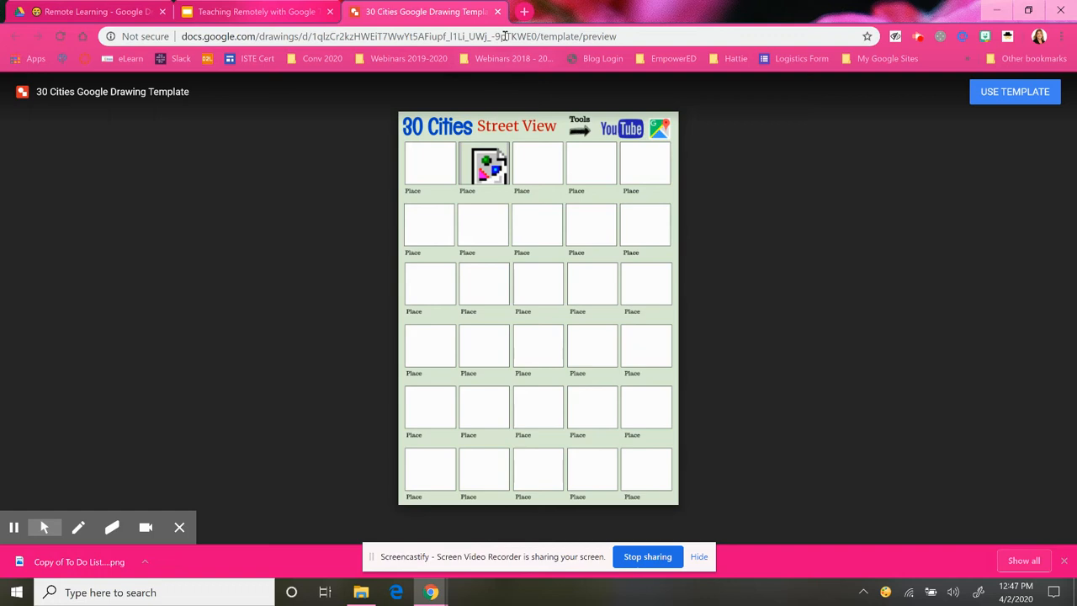
{"action": "left_click", "coordinate": [497, 12]}
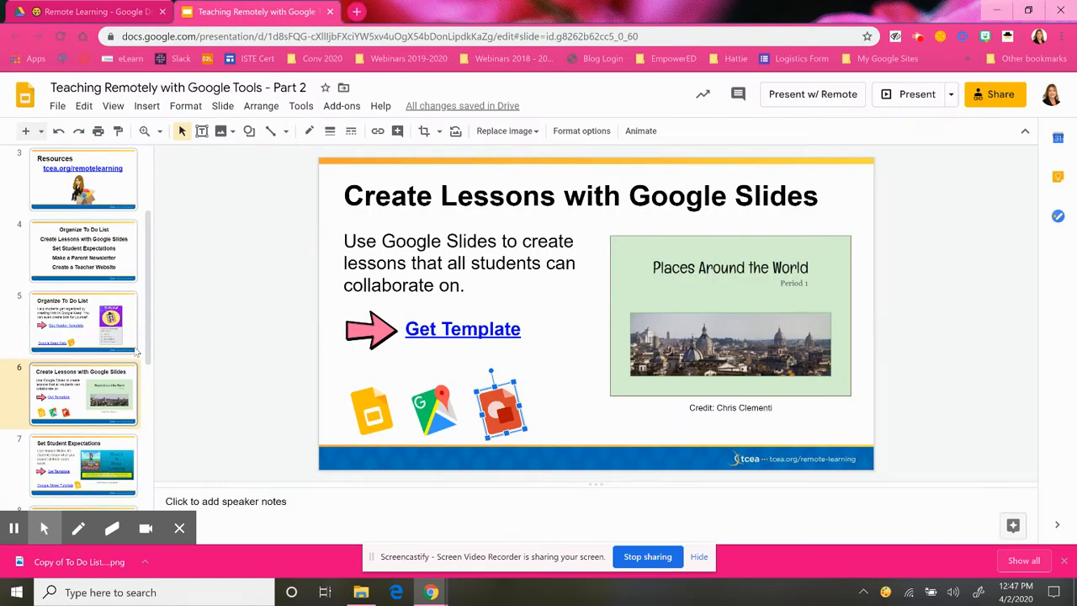
Go to slide 7, Set Student Expectations, in the Teaching Remotely with Google Tools presentation
{"action": "scroll", "coordinate": [106, 396], "scroll_direction": "down", "scroll_amount": 1}
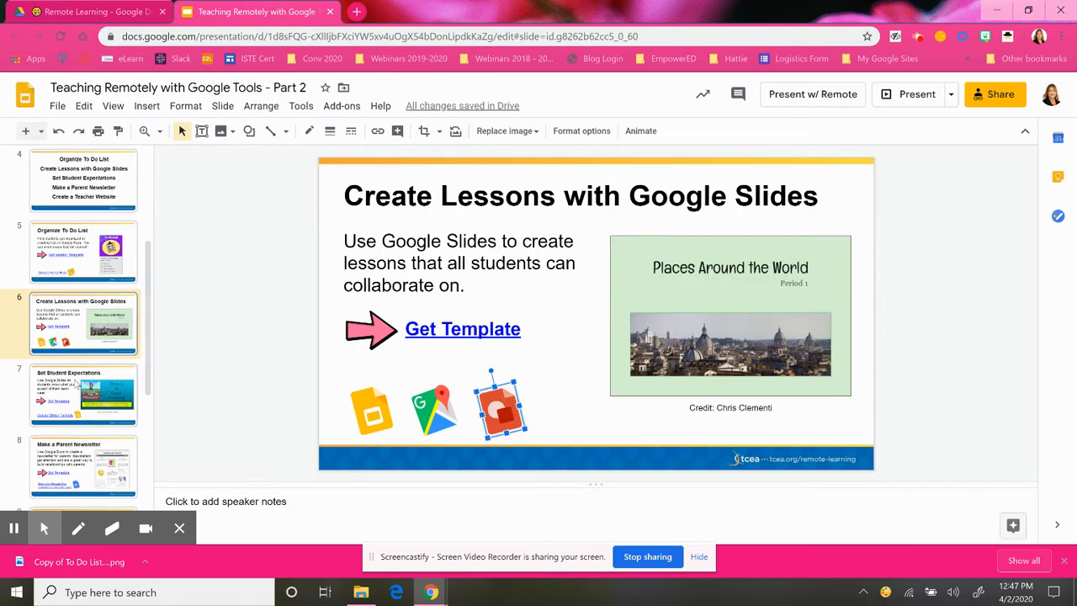
{"action": "left_click", "coordinate": [75, 384]}
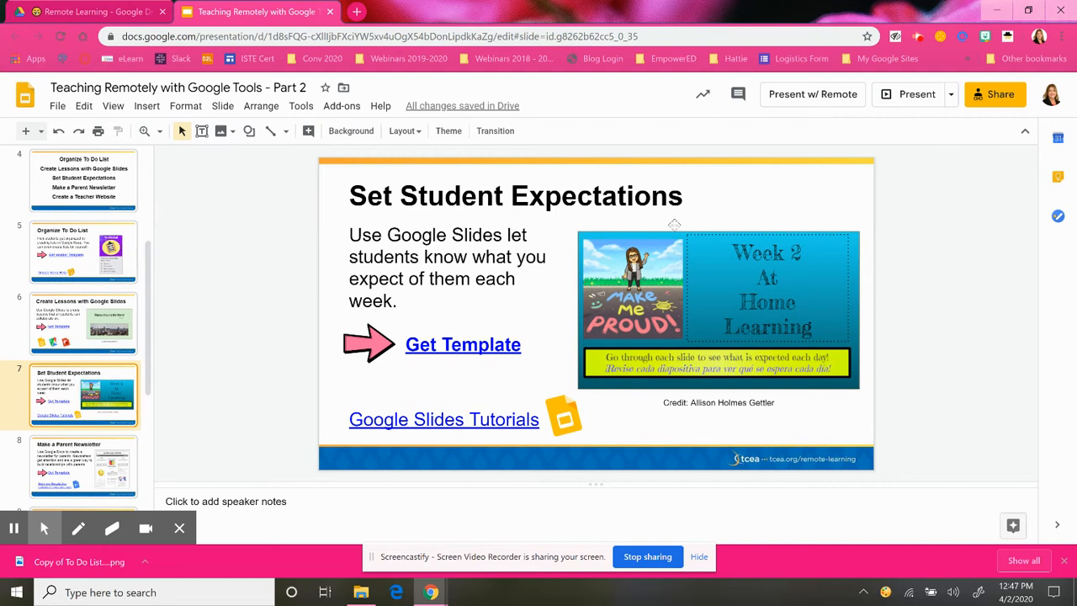